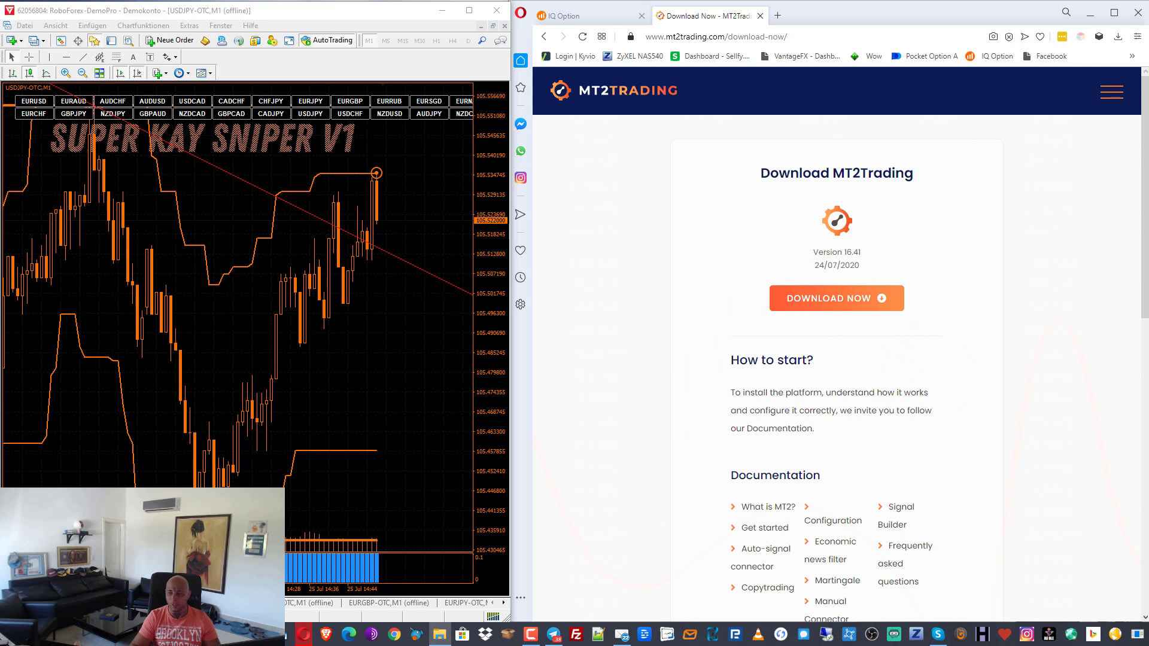
Step: Bring up the MT2 Trading folder with the 59,500 KB MT2Trading ZIP over the download page
click(440, 634)
drag(1018, 58, 821, 71)
Step: Extract MetaTrader and mt2trading_setup from MT2Trading.zip in WinRAR into the MT2 Trading folder
click(707, 128)
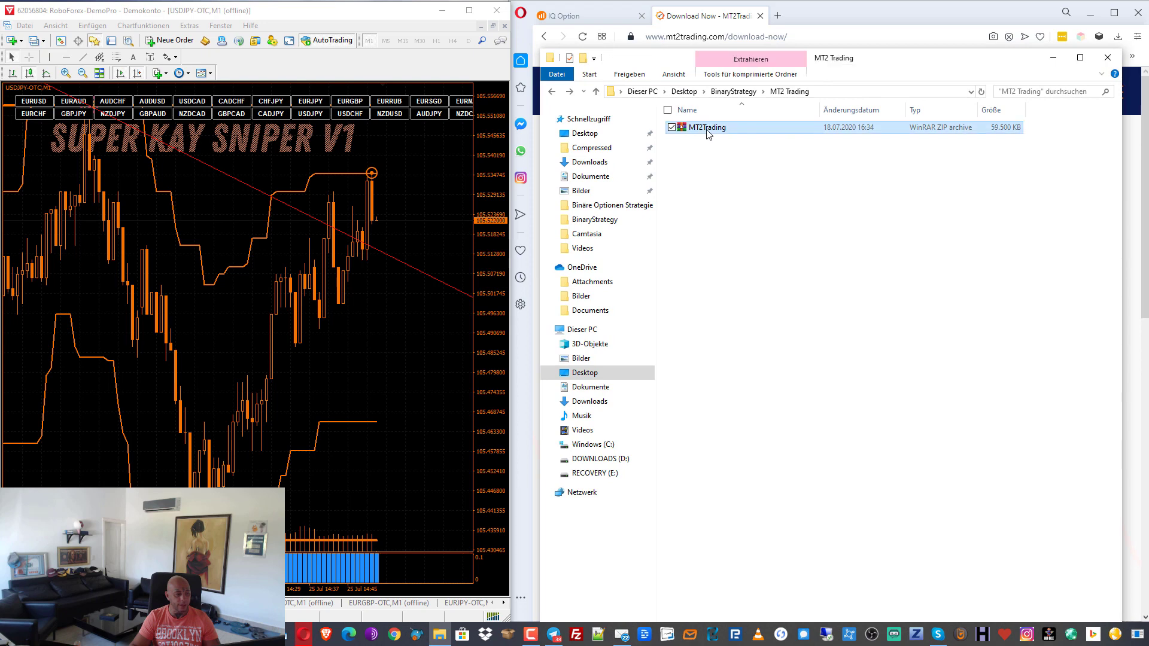
double_click(707, 128)
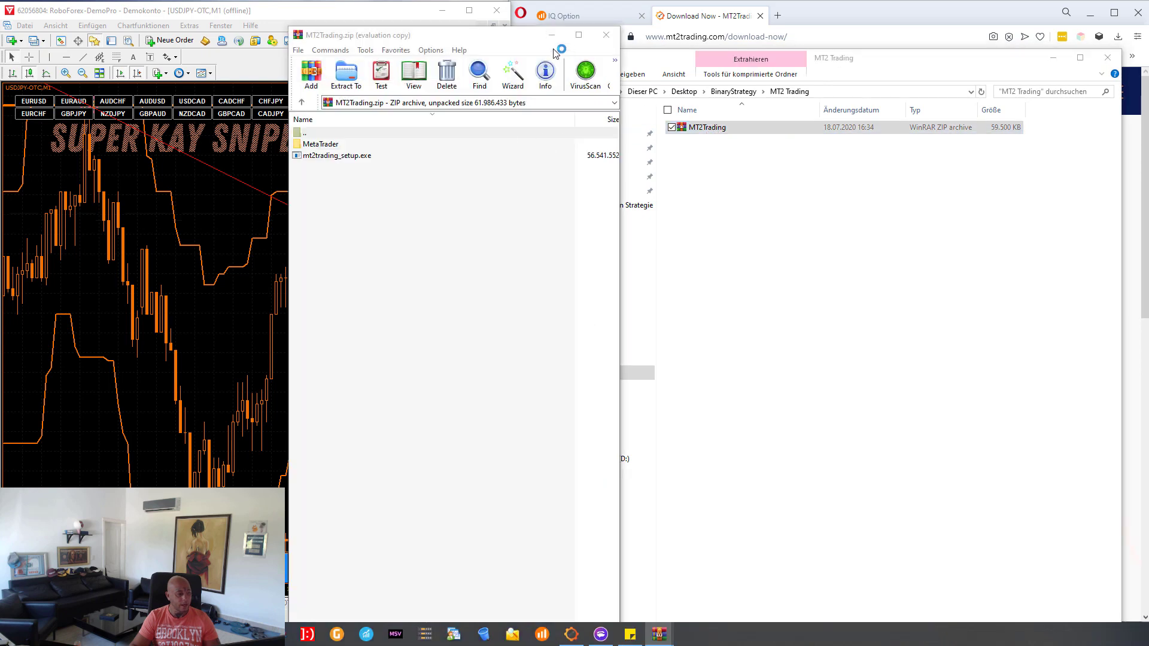
drag(340, 156, 731, 178)
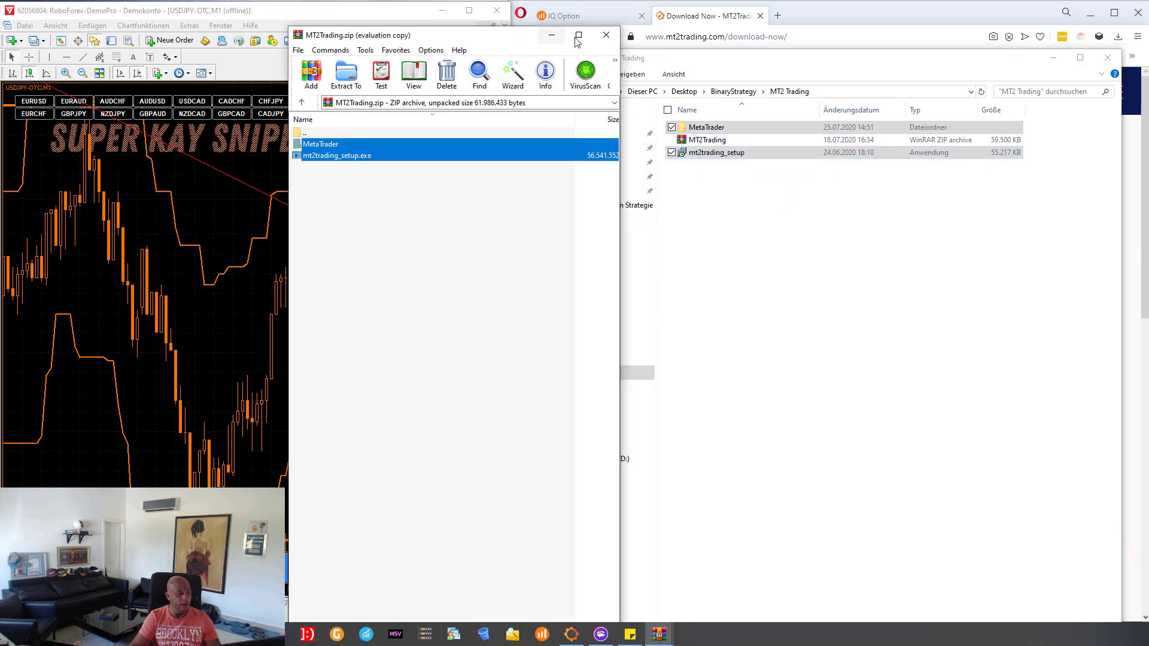
click(531, 47)
Step: Close WinRAR, run mt2trading_setup to launch MT2 Trading Platform 16.4, then minimize it
click(606, 37)
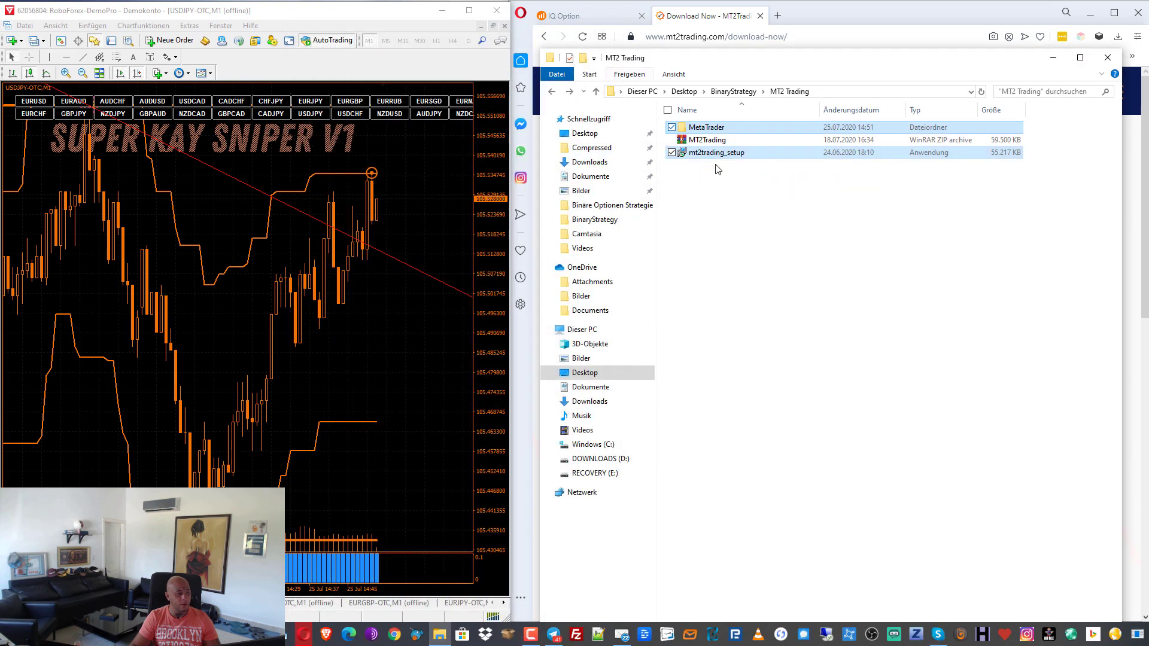
click(698, 168)
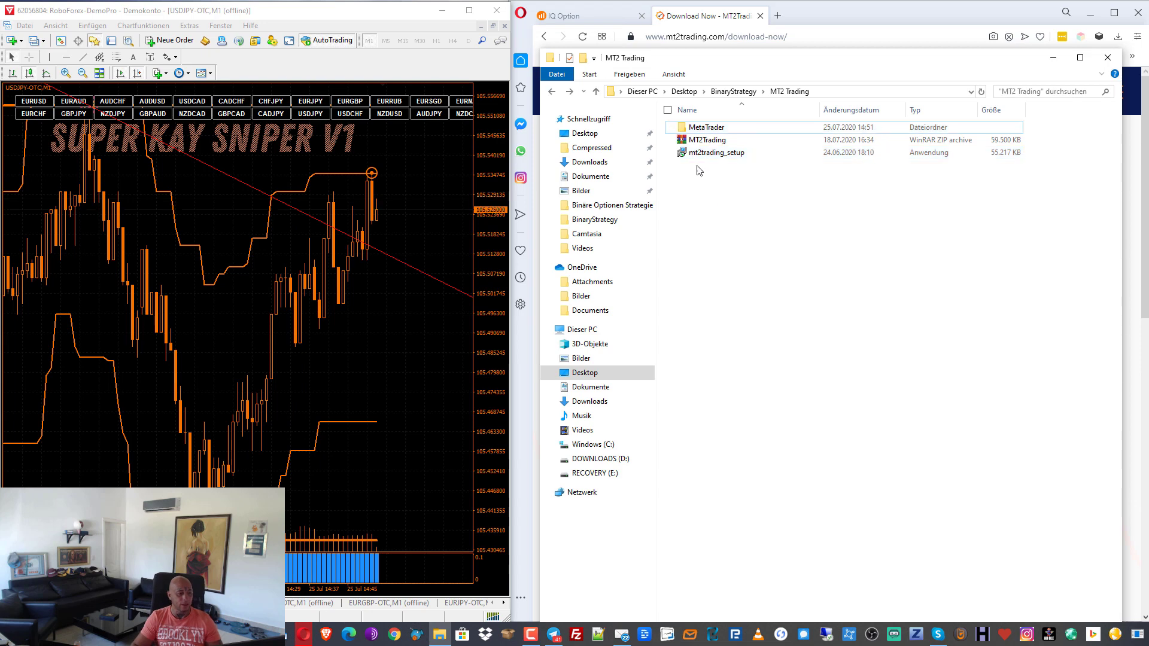
click(712, 155)
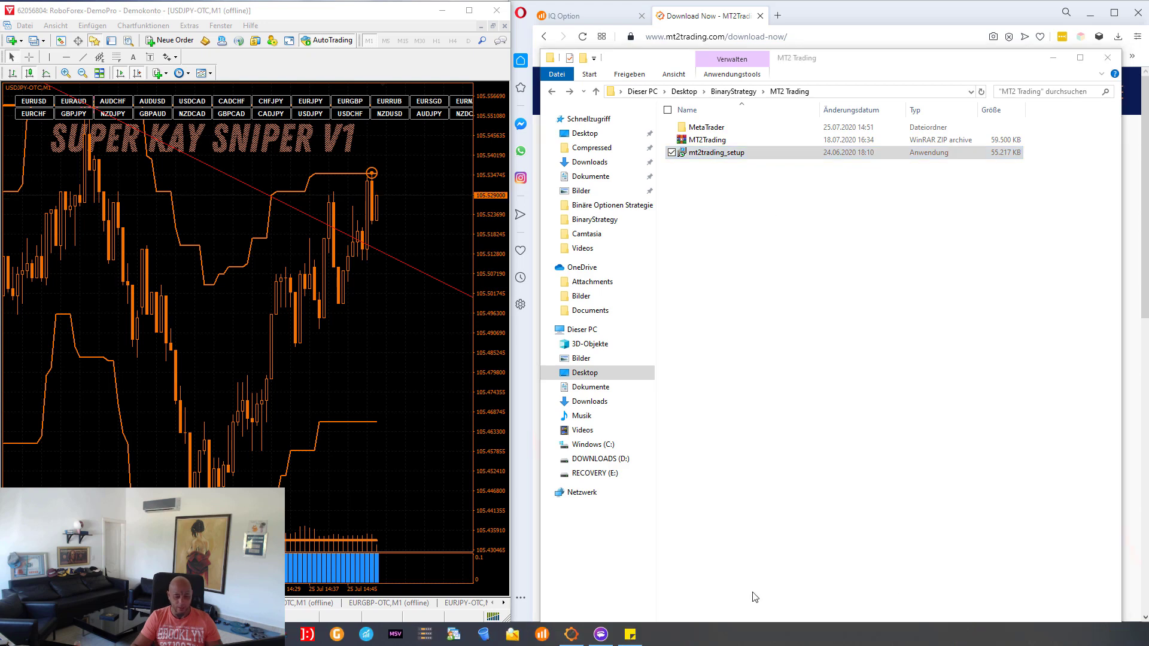
click(570, 636)
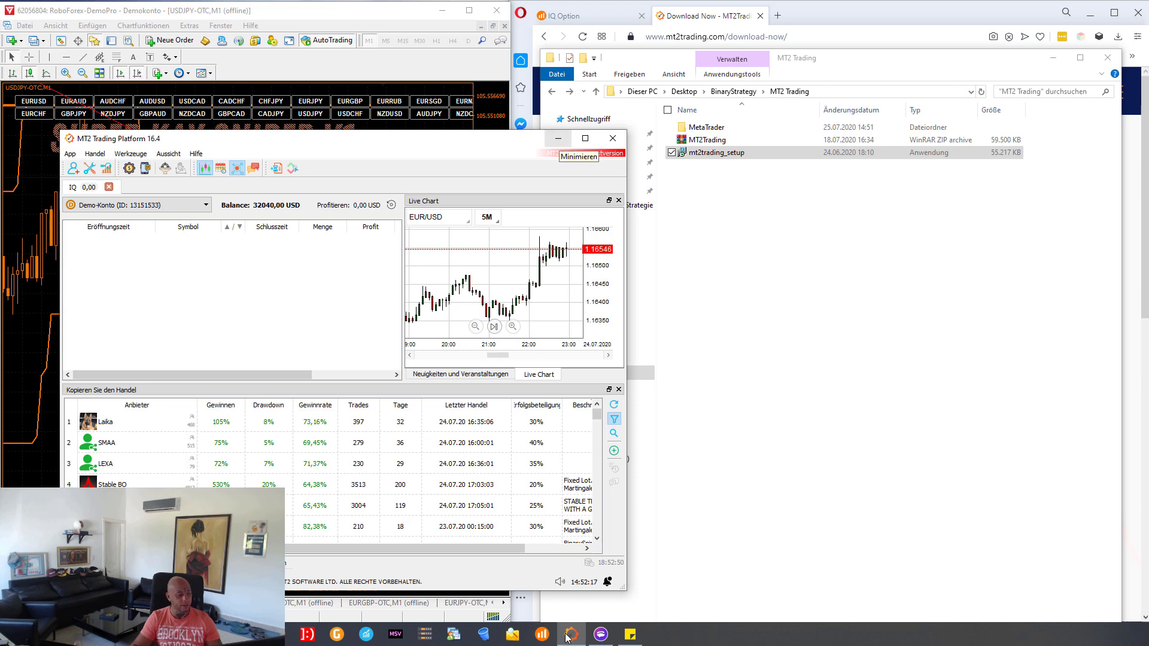
click(570, 636)
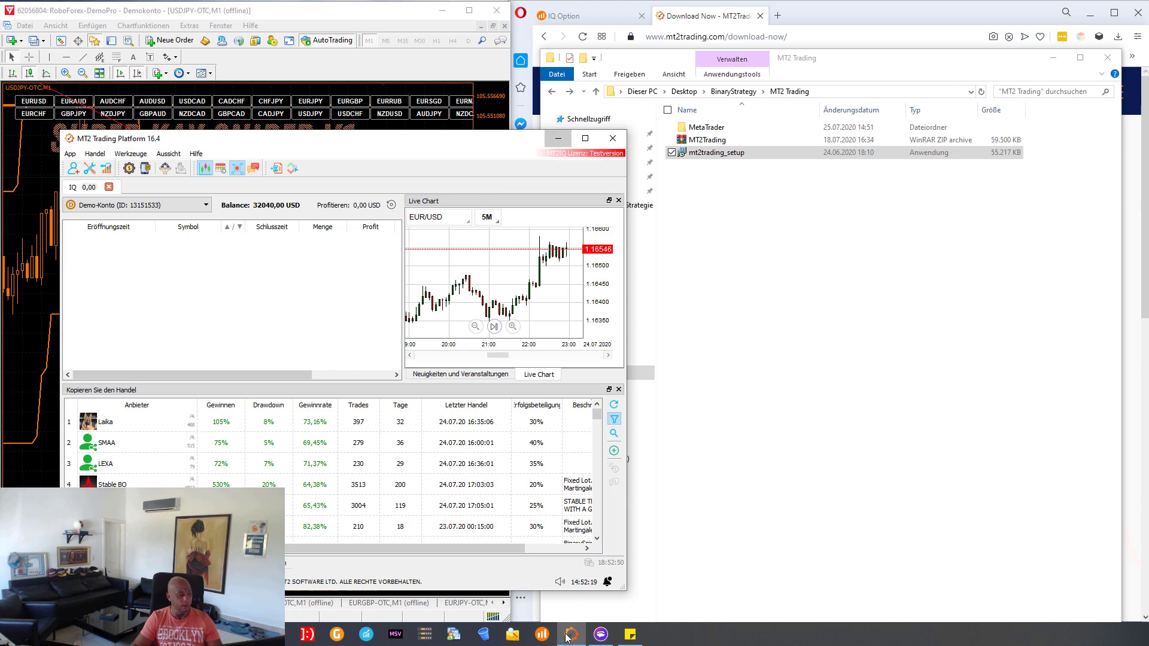
Step: Run alpari4setup from the MetaTrader\MT4 folder to reach the Alpari MT4 license agreement
double_click(716, 130)
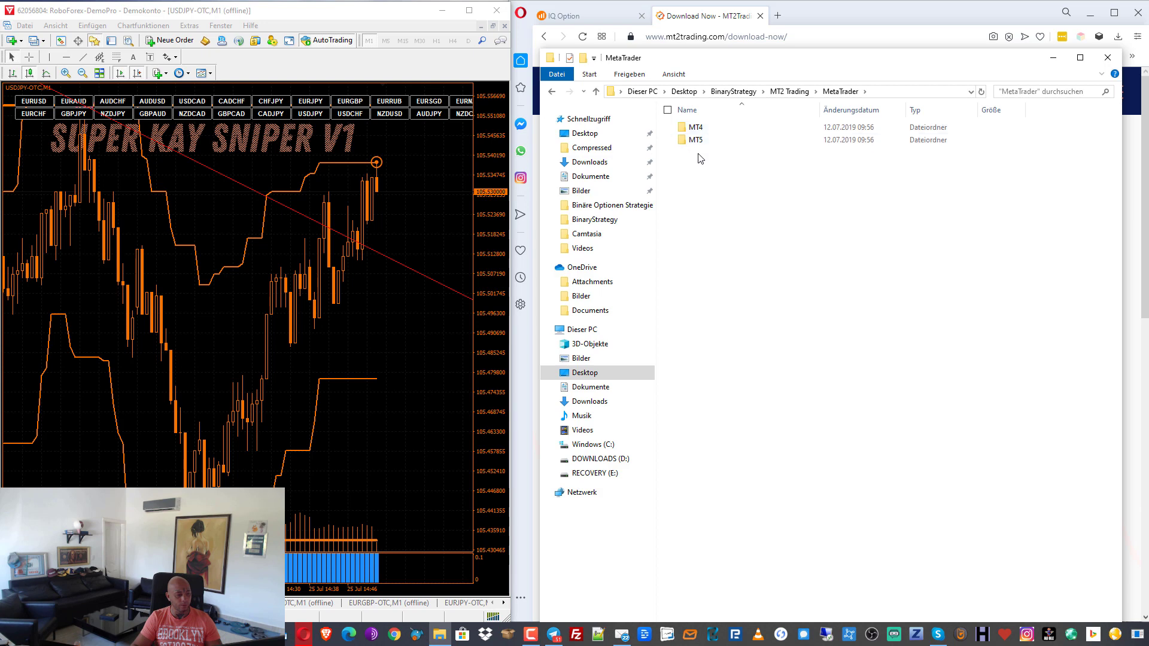
click(698, 143)
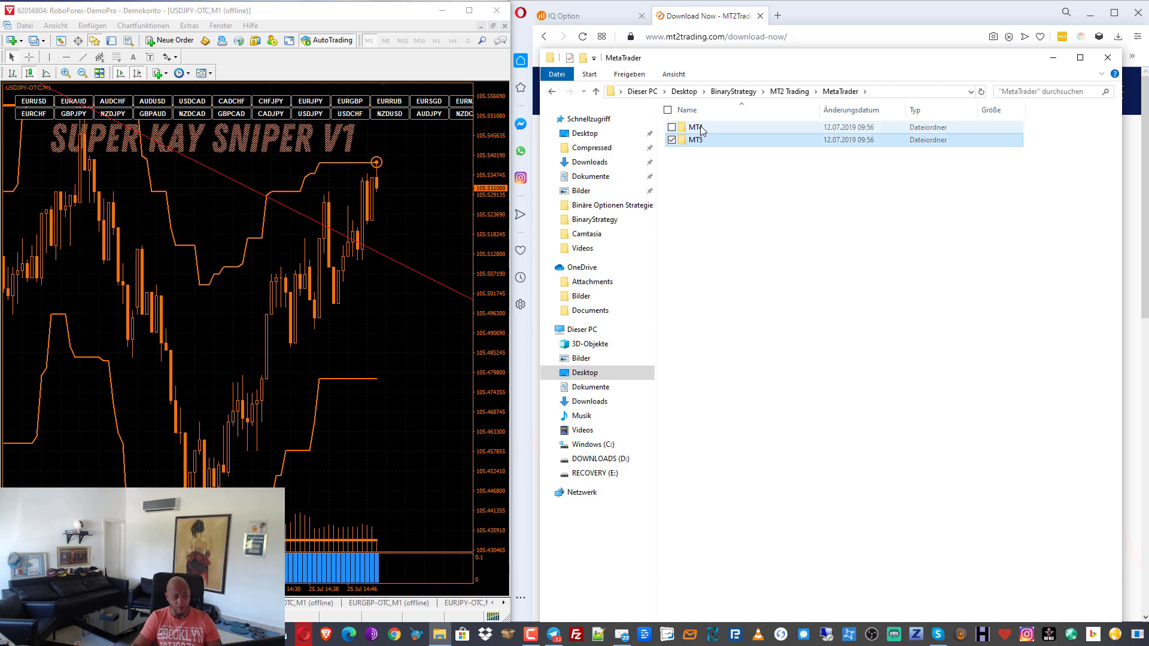
click(702, 130)
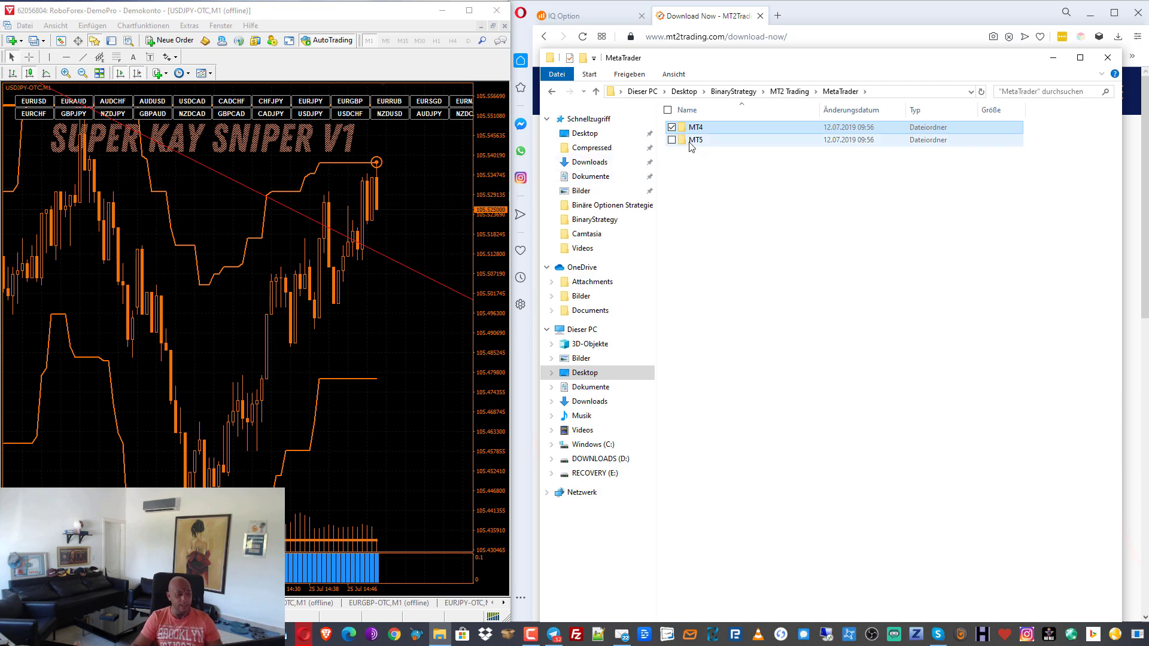
double_click(720, 127)
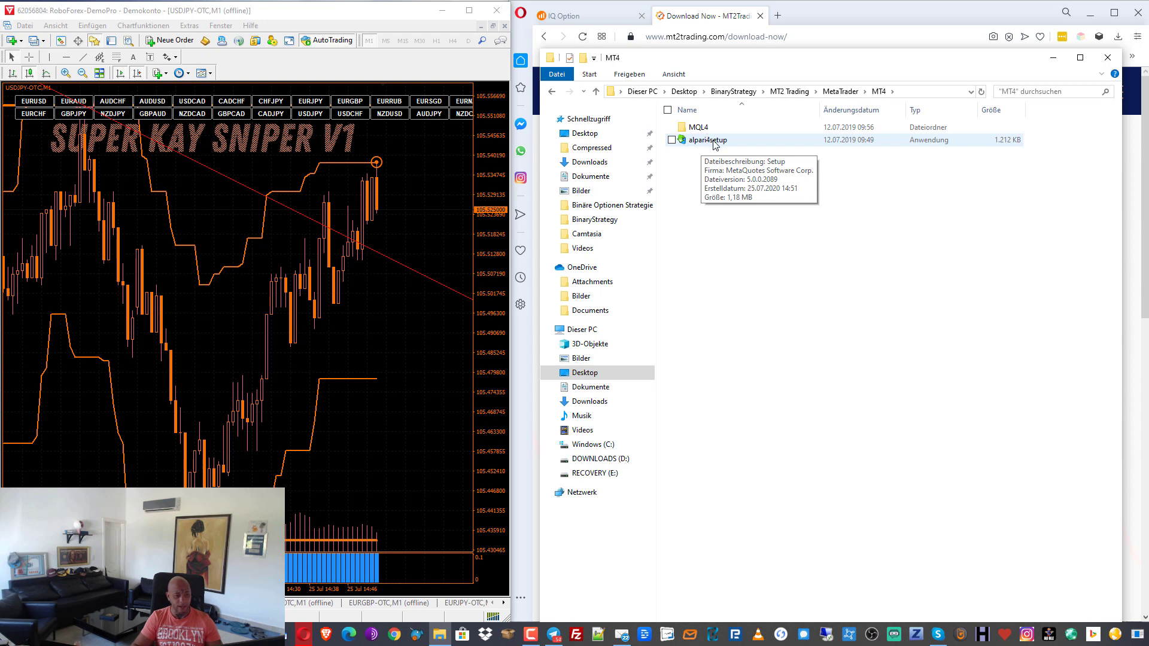
click(714, 145)
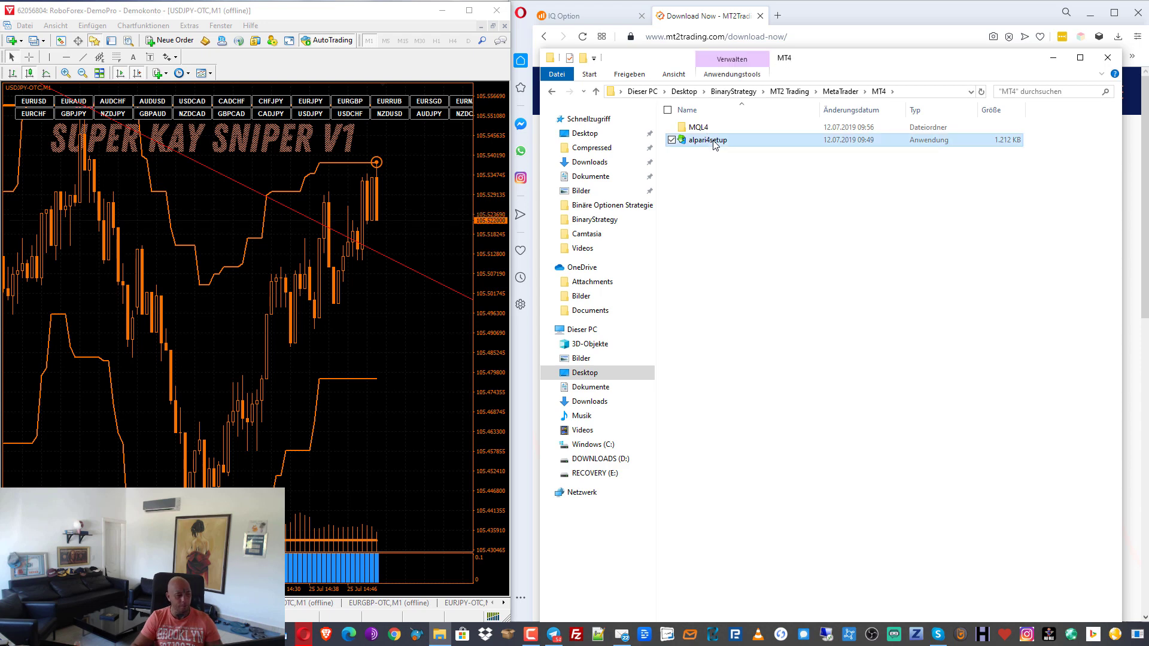
key(Return)
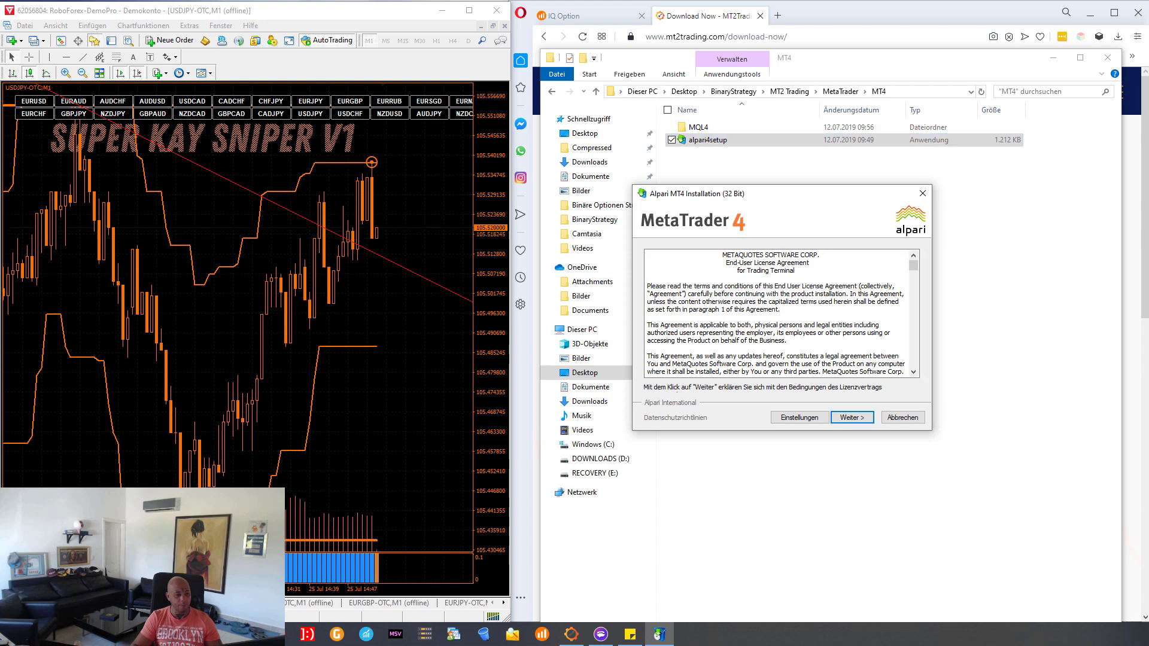
Step: Accept the license with Weiter and finish the Alpari MT4 install with Fertig stellen
click(852, 417)
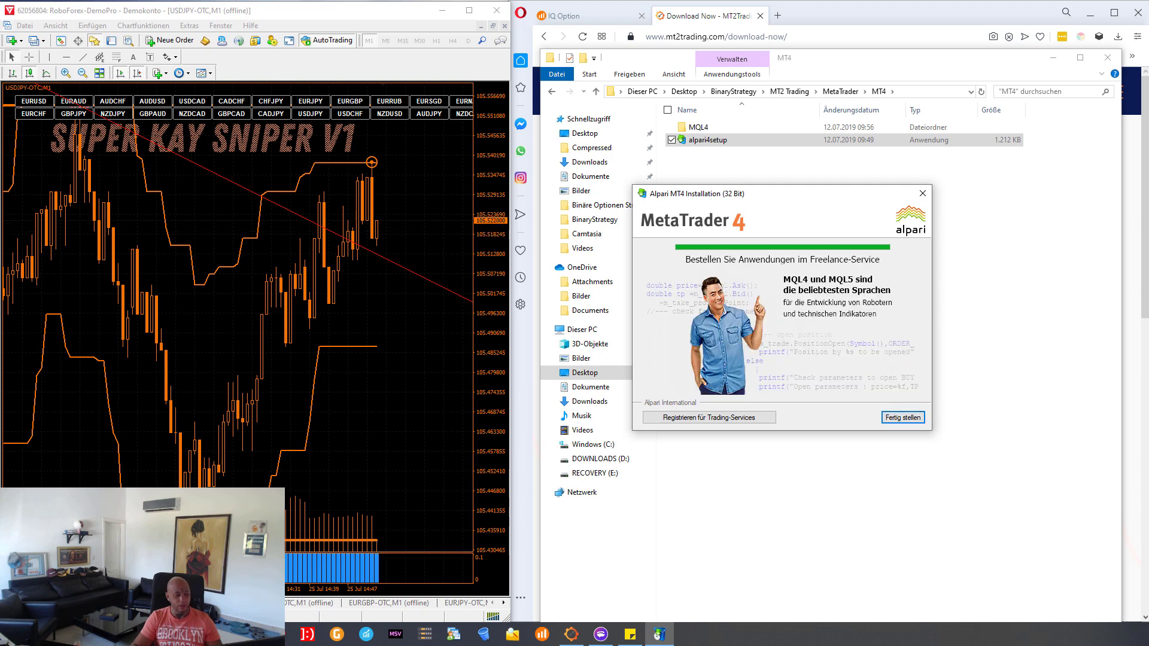
click(904, 417)
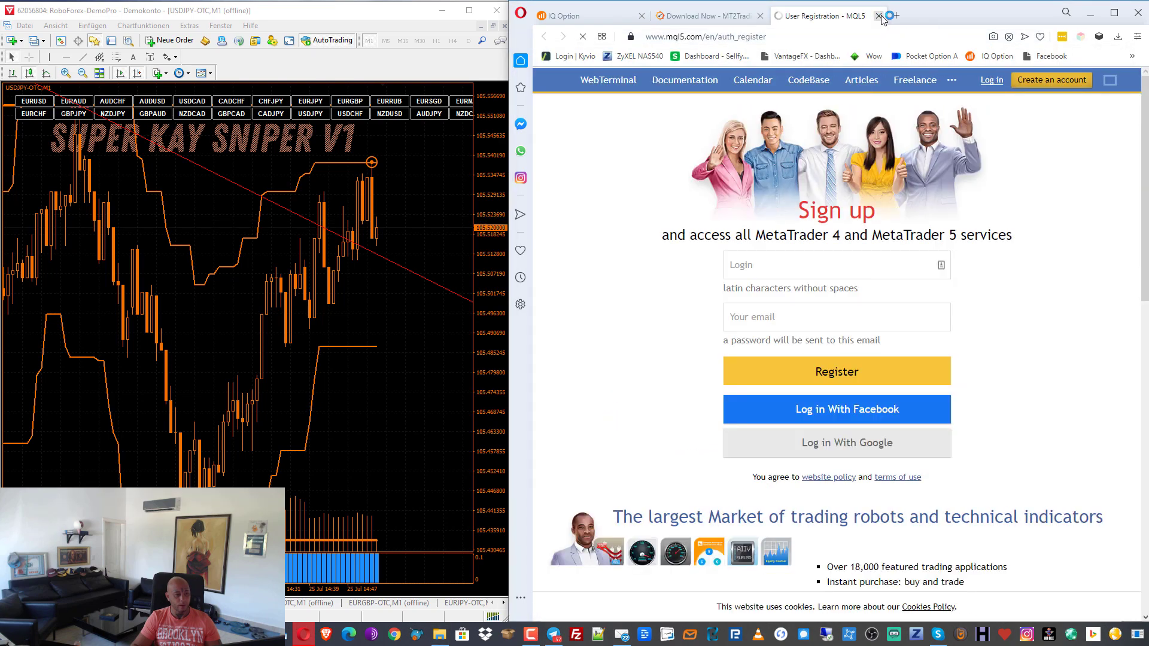
Step: Close the MQL5 User Registration tab to return to the MT2Trading download page
click(879, 16)
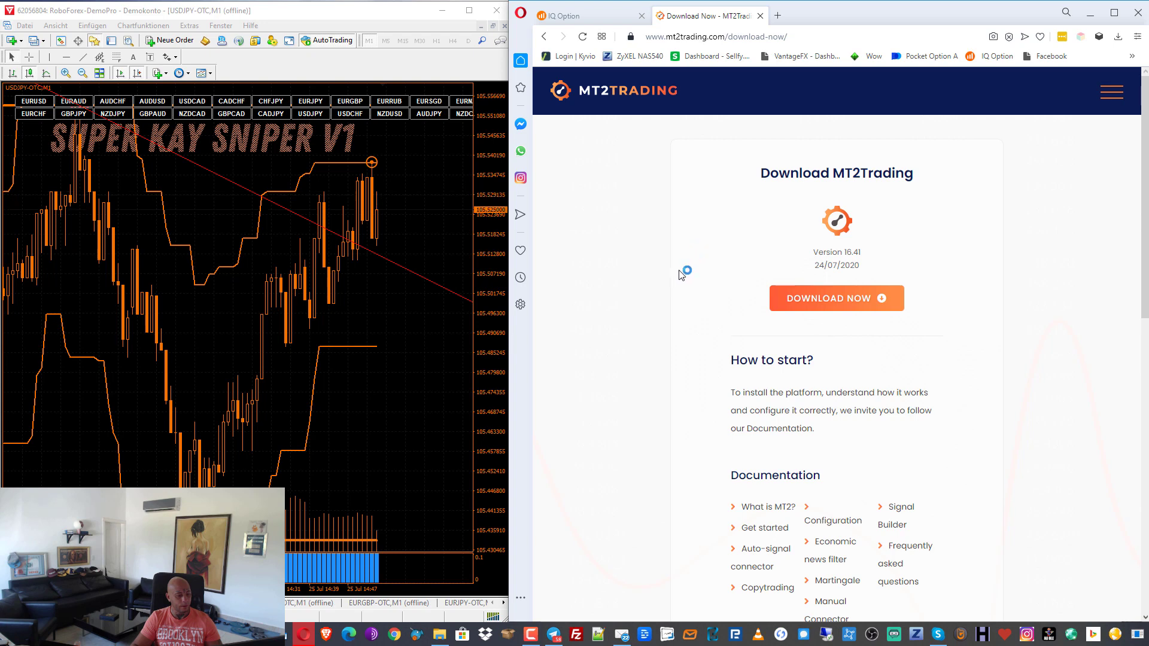
Step: Move the MT4 folder window to the right edge, revealing the Konto eröffnen server list
click(440, 633)
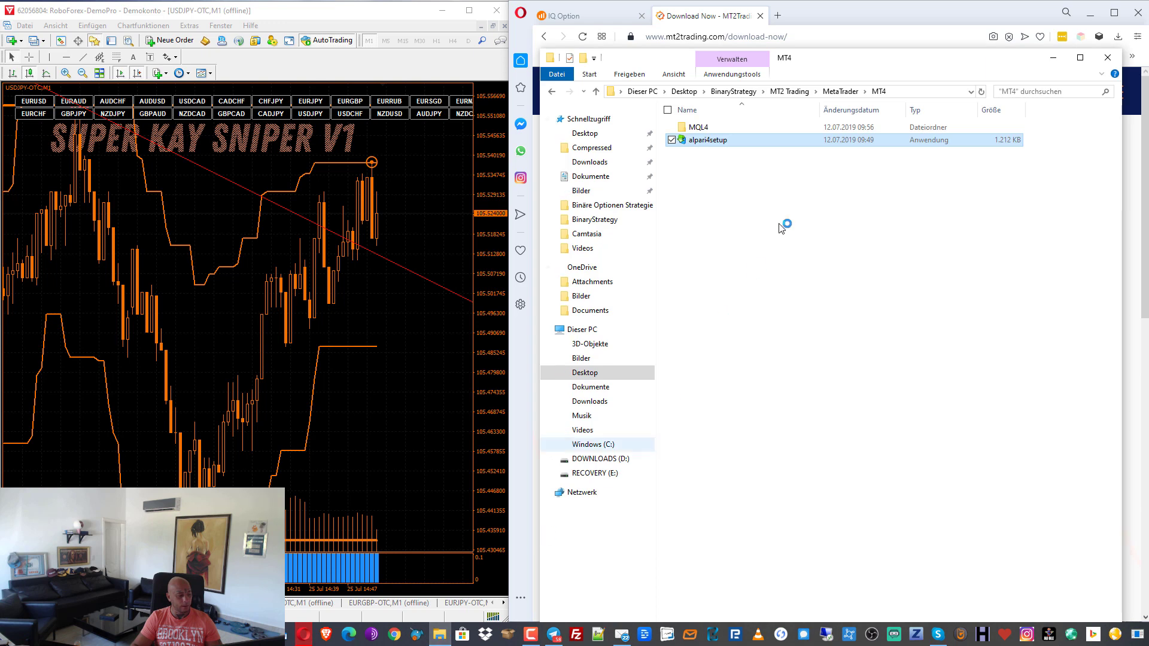
drag(897, 63, 1148, 56)
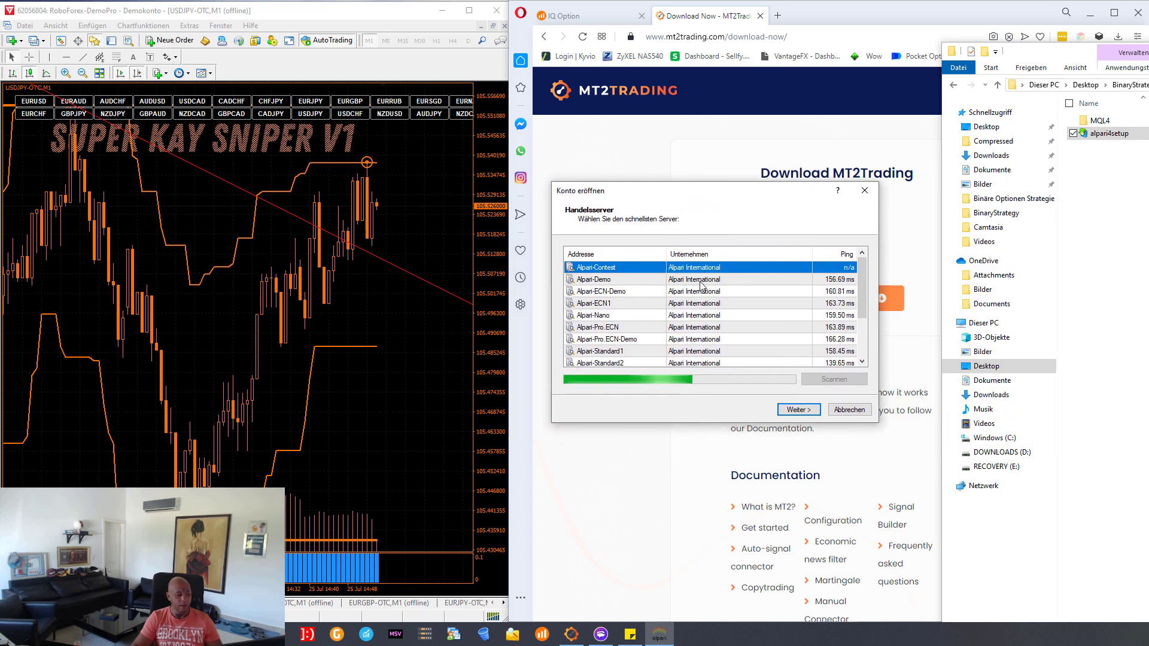
Step: Choose the Alpari-Demo server and fill in the account details with USD currency
click(621, 282)
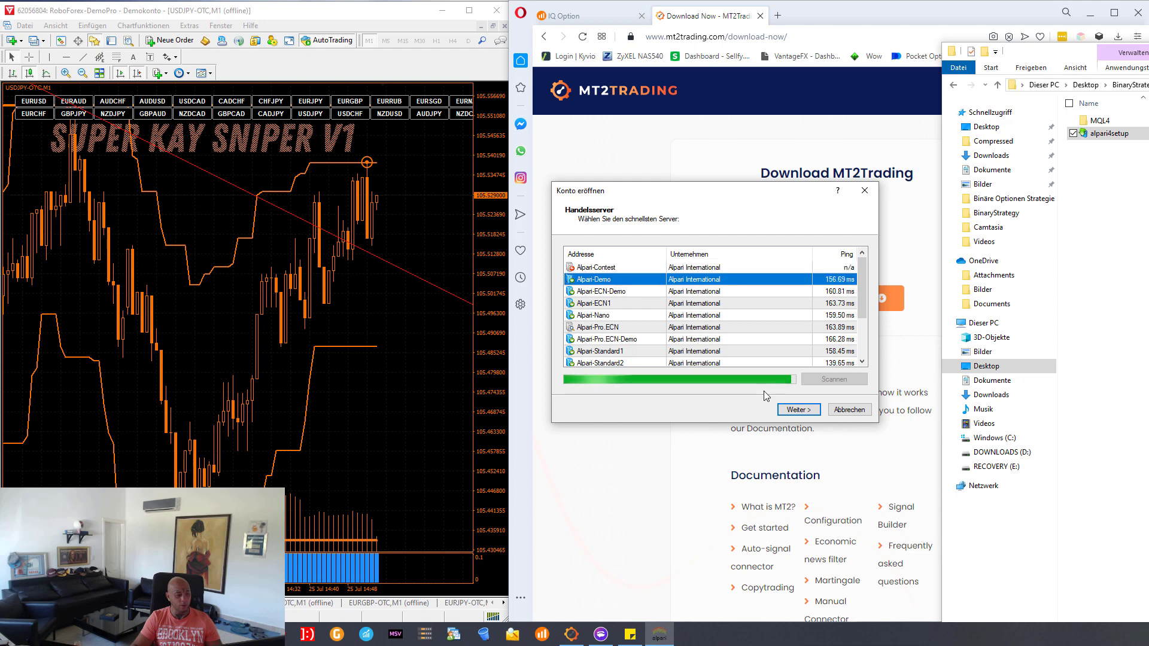
click(799, 410)
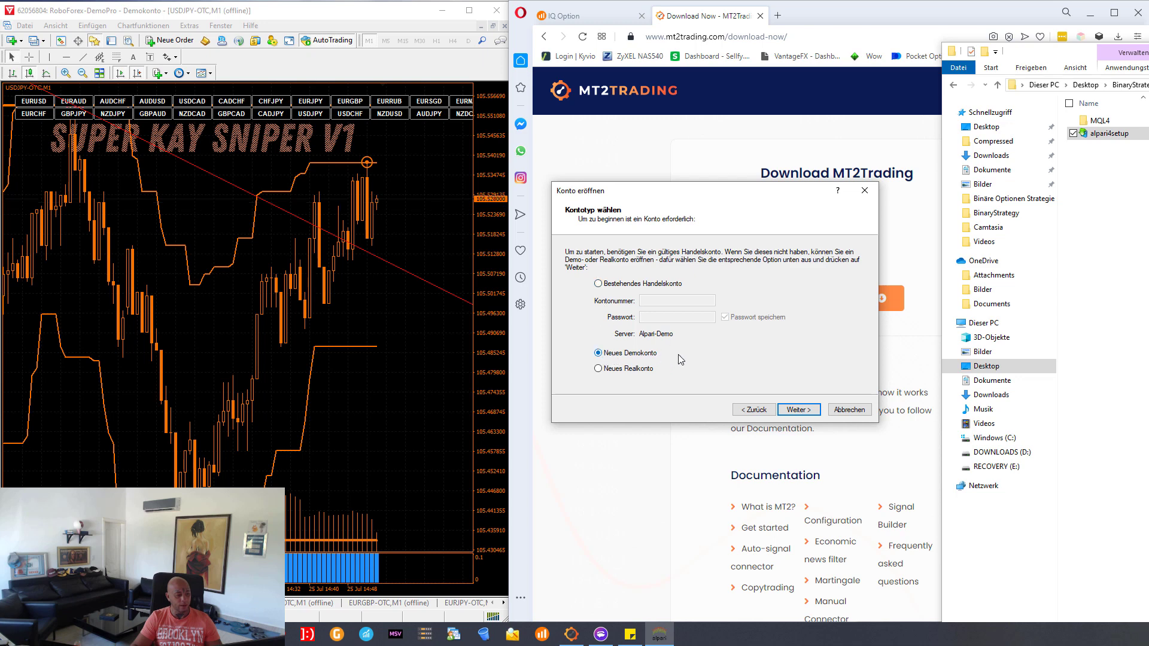
click(808, 412)
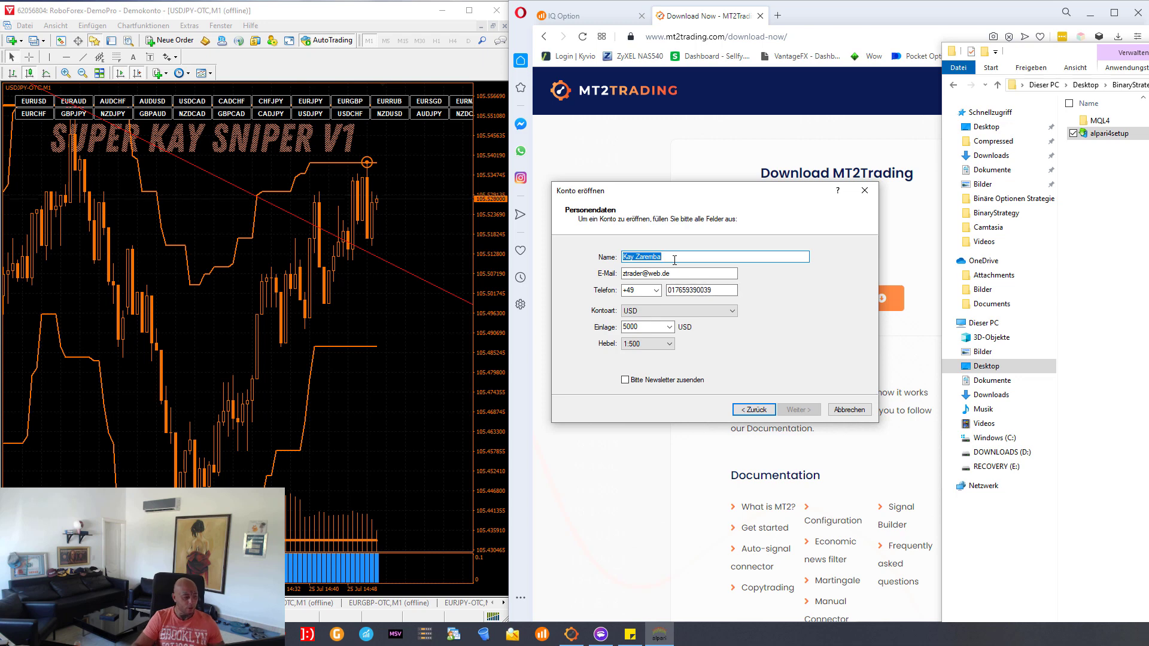
click(676, 274)
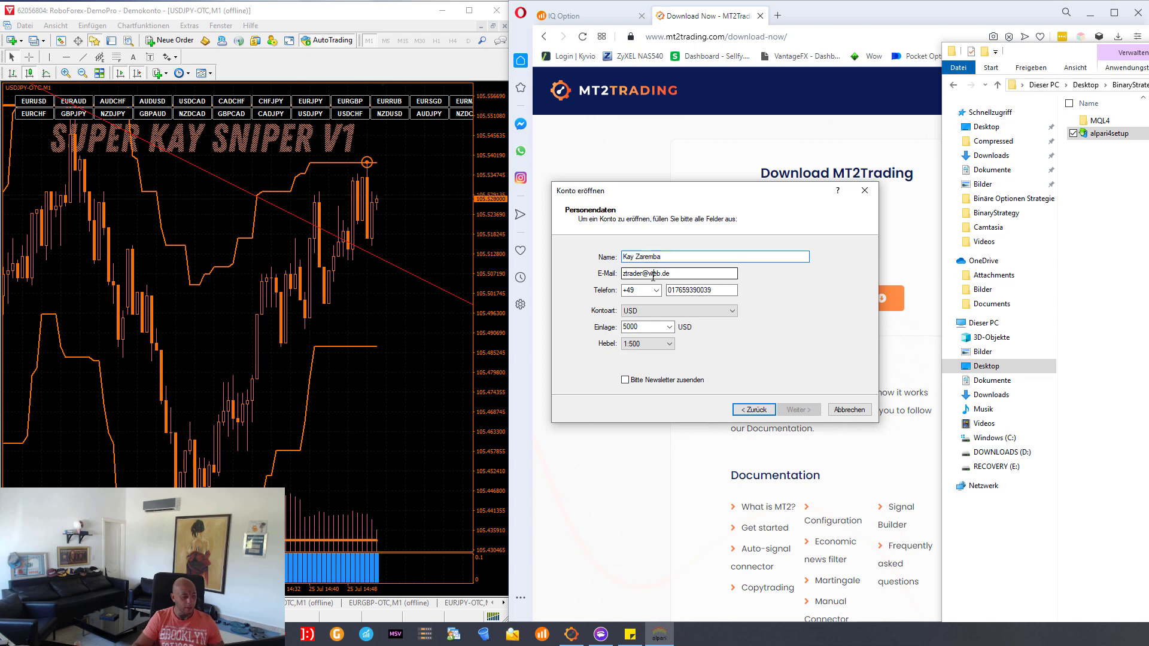
click(691, 290)
click(652, 312)
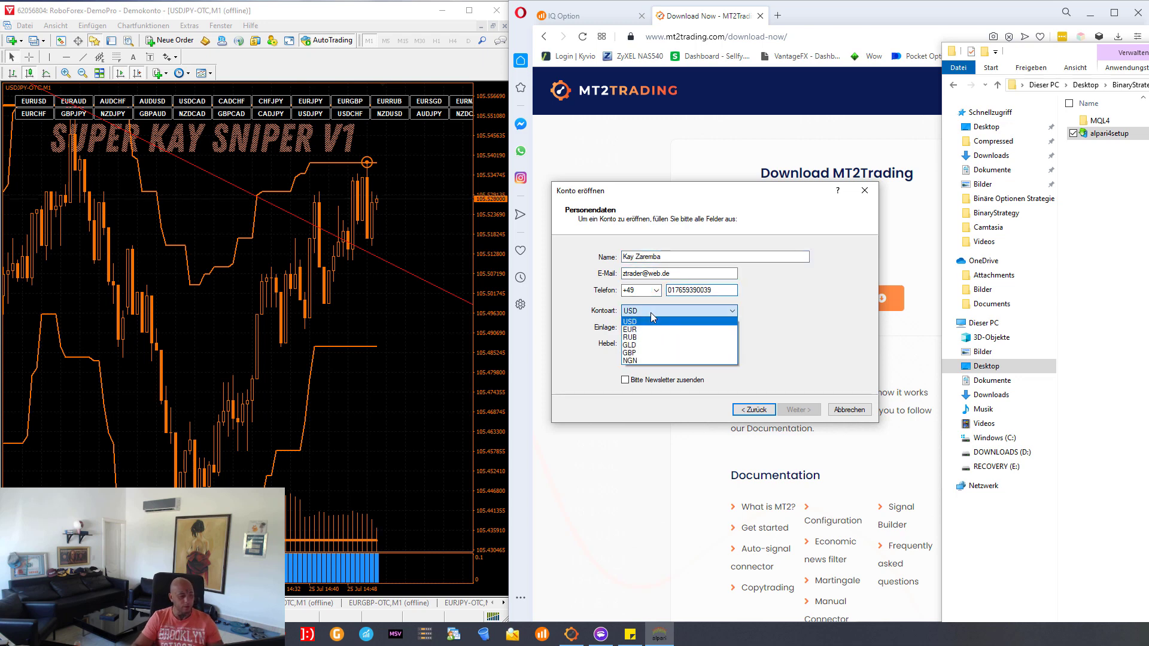
click(651, 314)
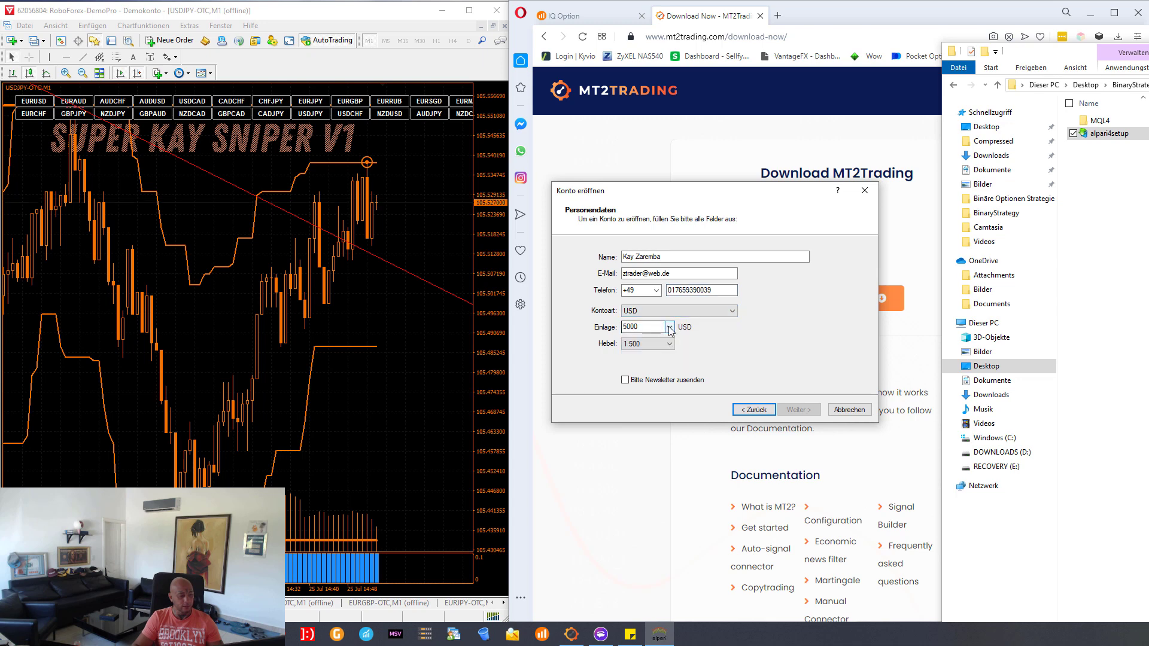
Step: Keep the 5000 deposit and 1:500 leverage, request the newsletter, and register the account
click(670, 328)
click(670, 328)
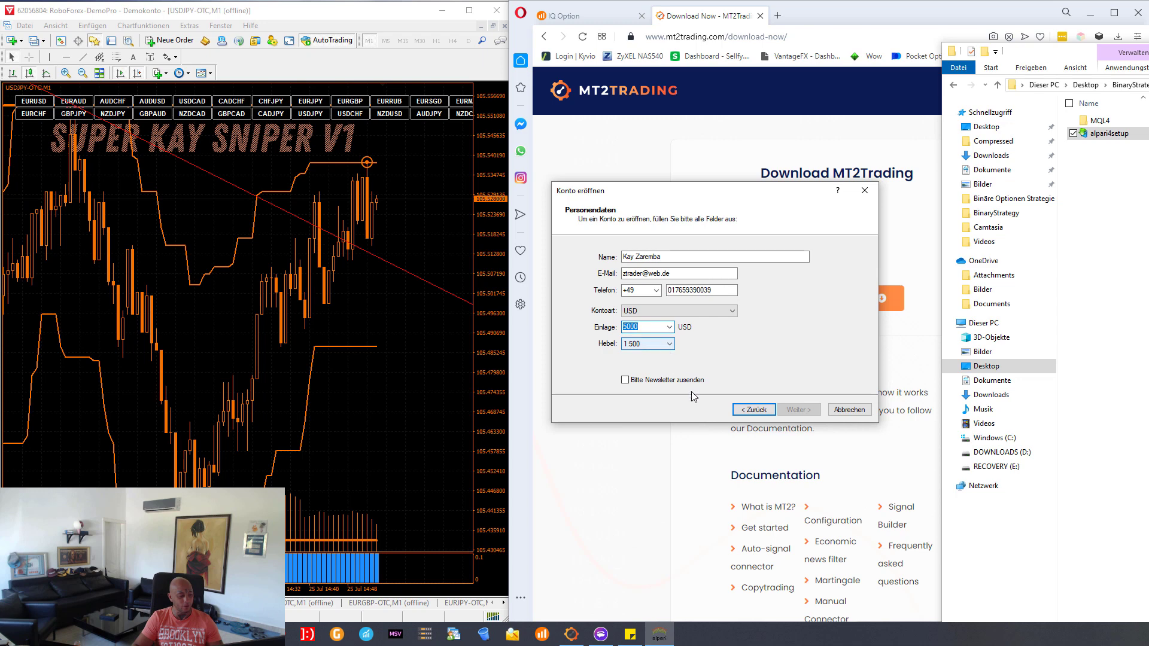
click(625, 381)
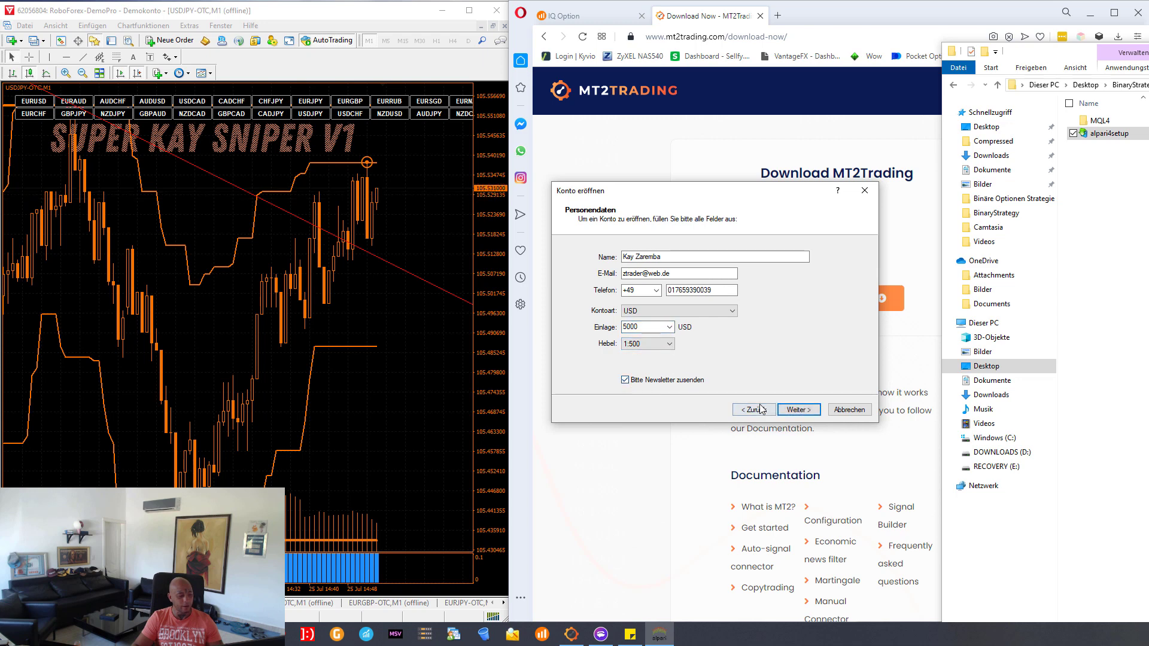
click(802, 413)
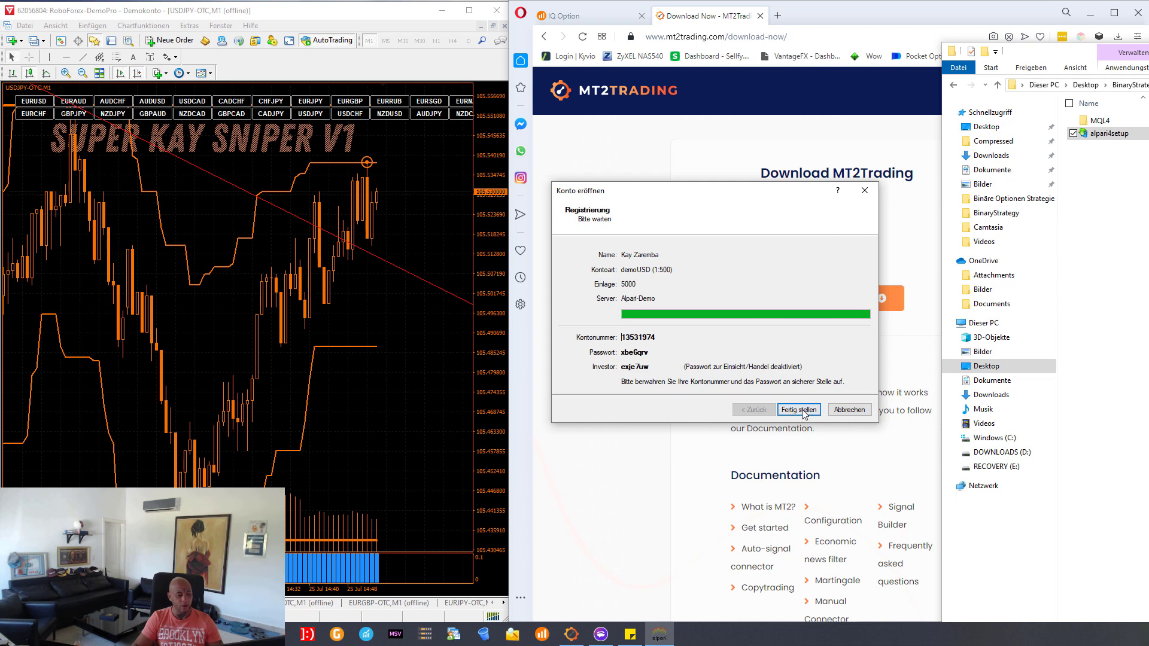
click(805, 410)
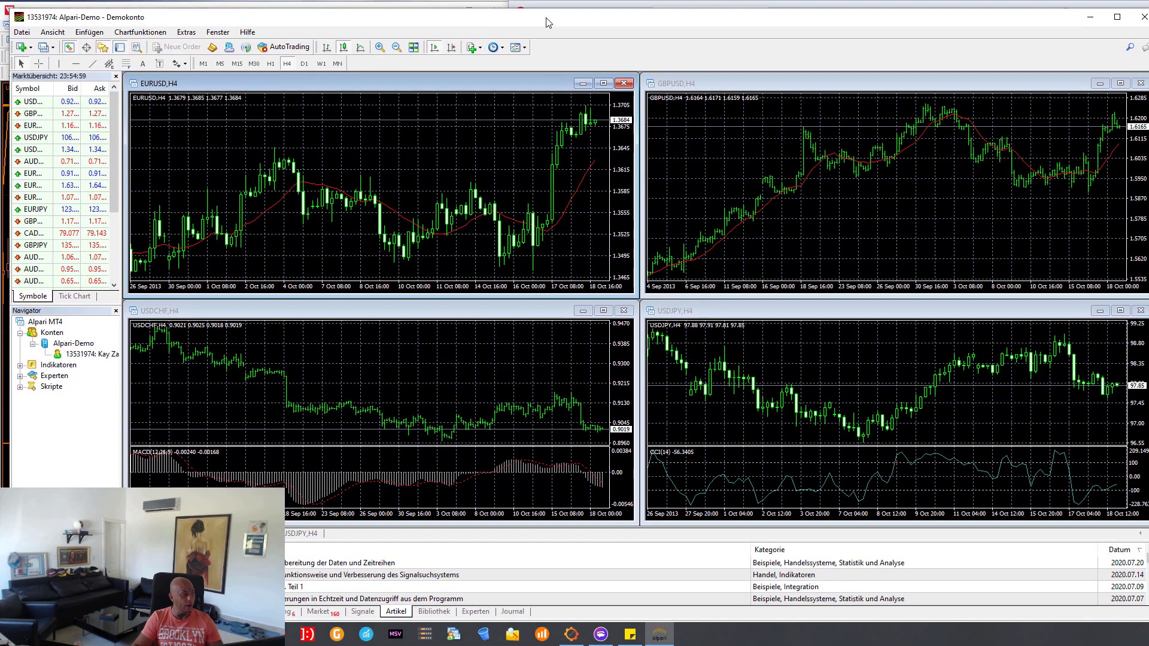
Step: Narrow MetaTrader 4 to the left half and place the MT4 Explorer folder beside it
double_click(543, 18)
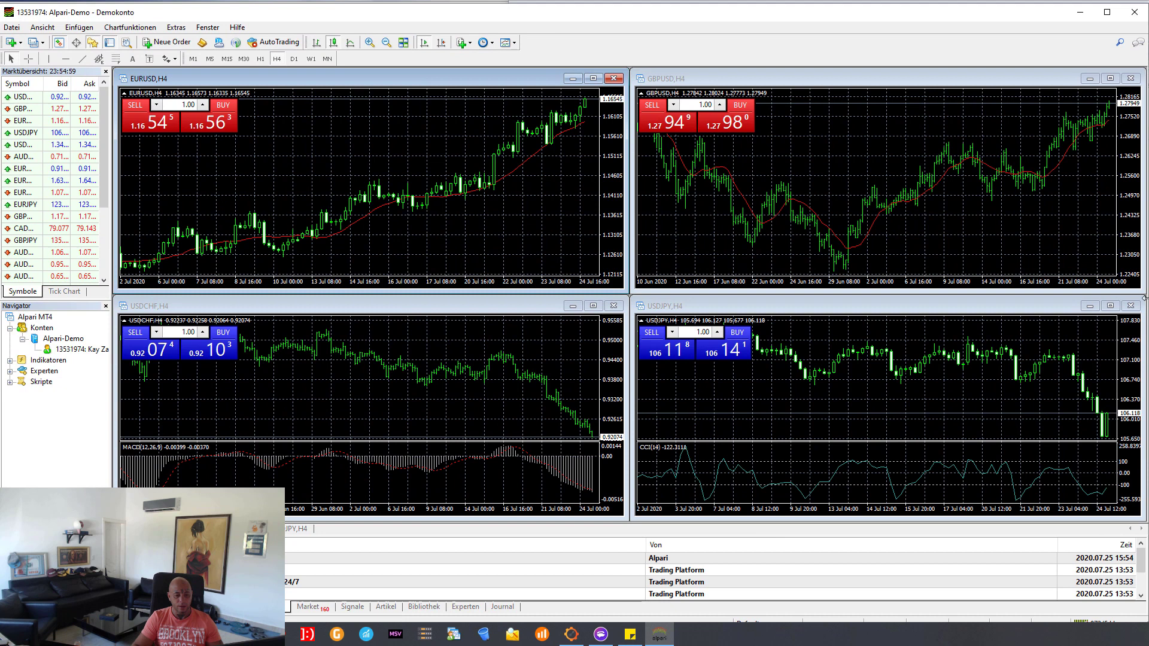
drag(1145, 297, 570, 279)
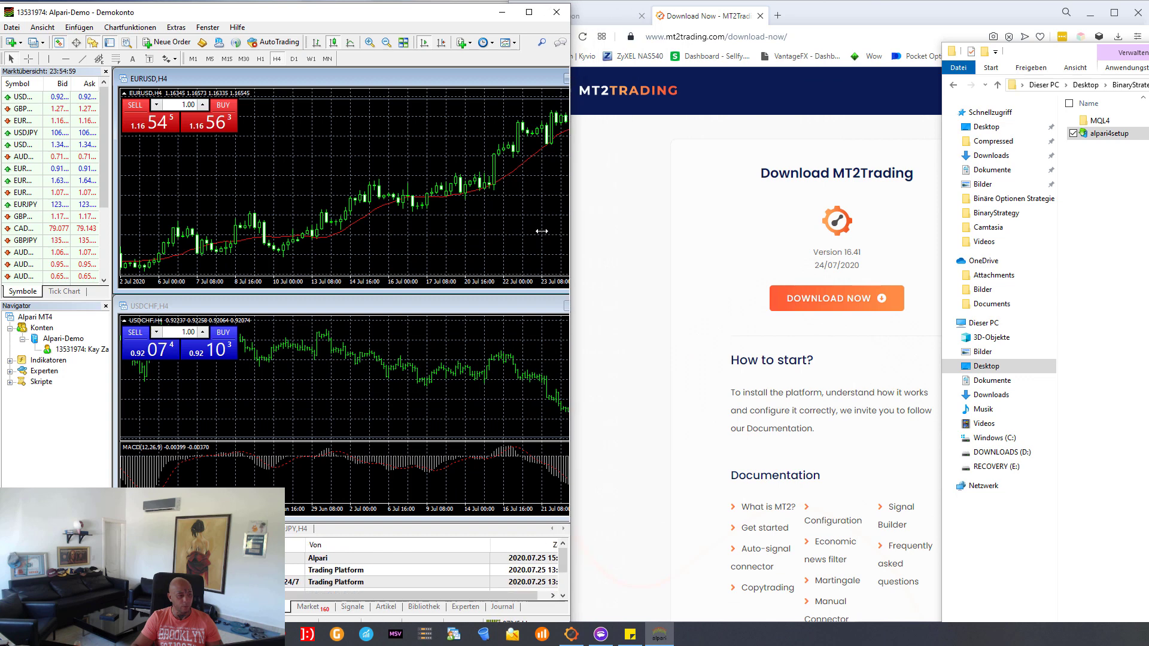
drag(542, 232, 511, 228)
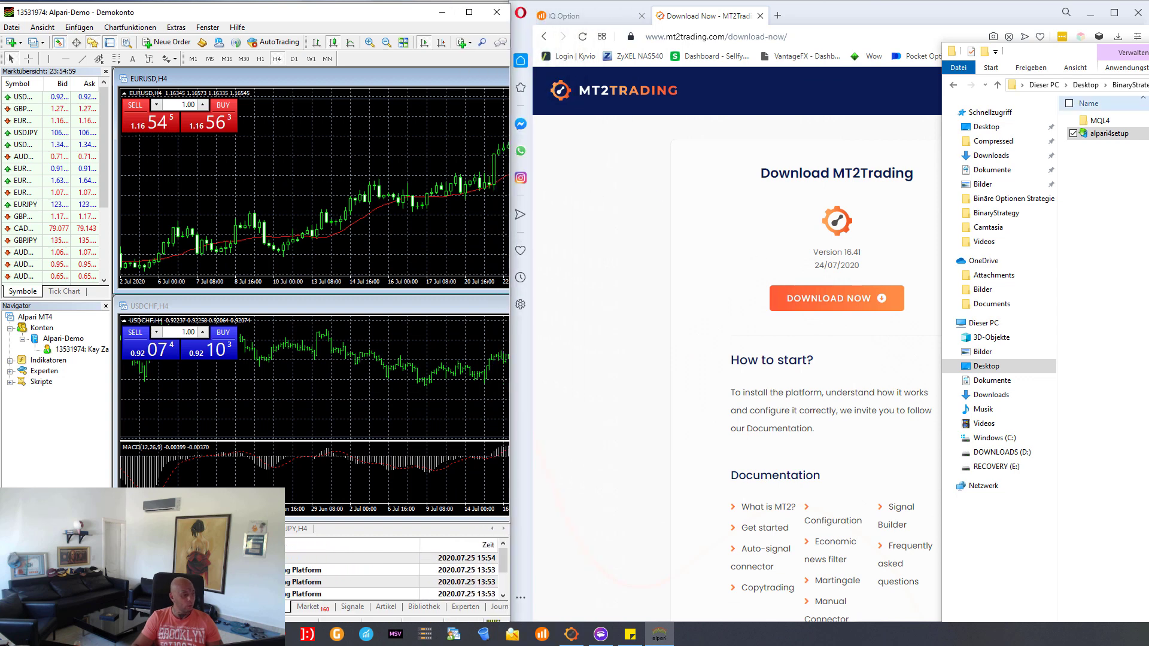
drag(1048, 51, 931, 17)
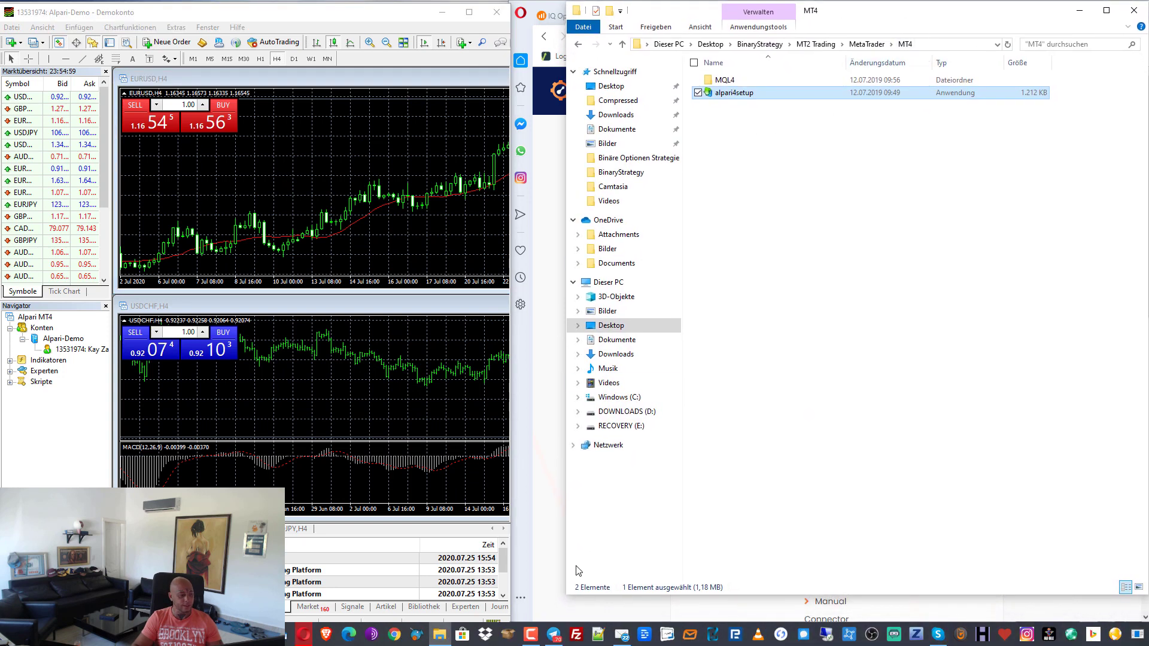
Step: Enlarge the Explorer window and open MQL4 to show Indicators and Libraries
drag(569, 590, 518, 622)
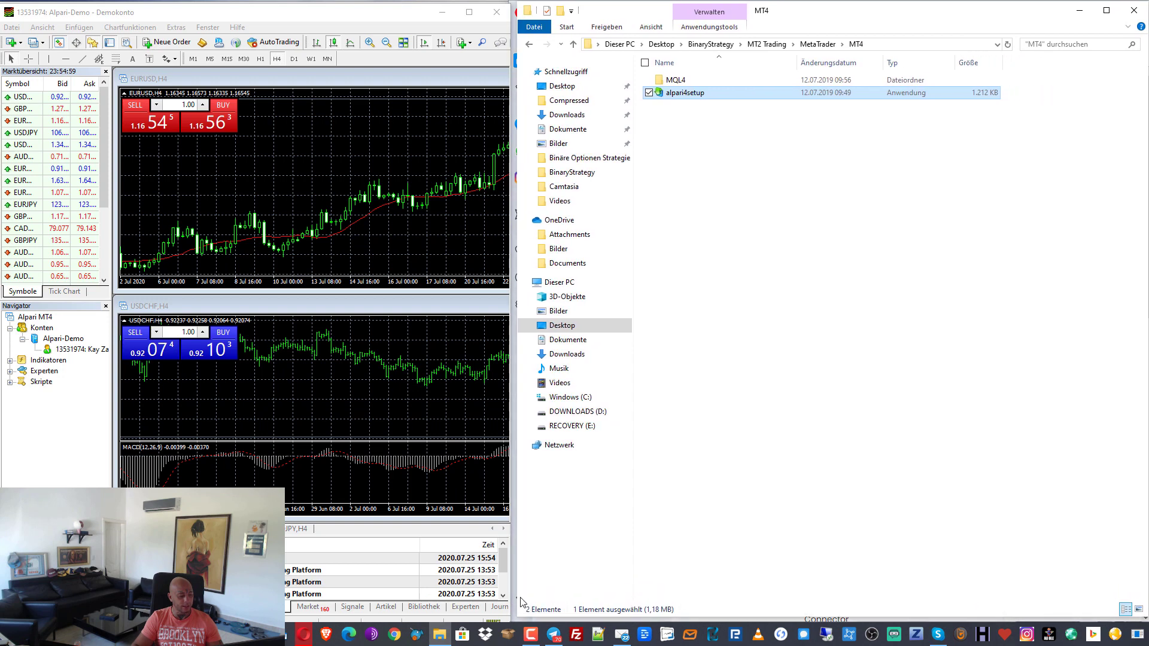
click(682, 82)
double_click(682, 82)
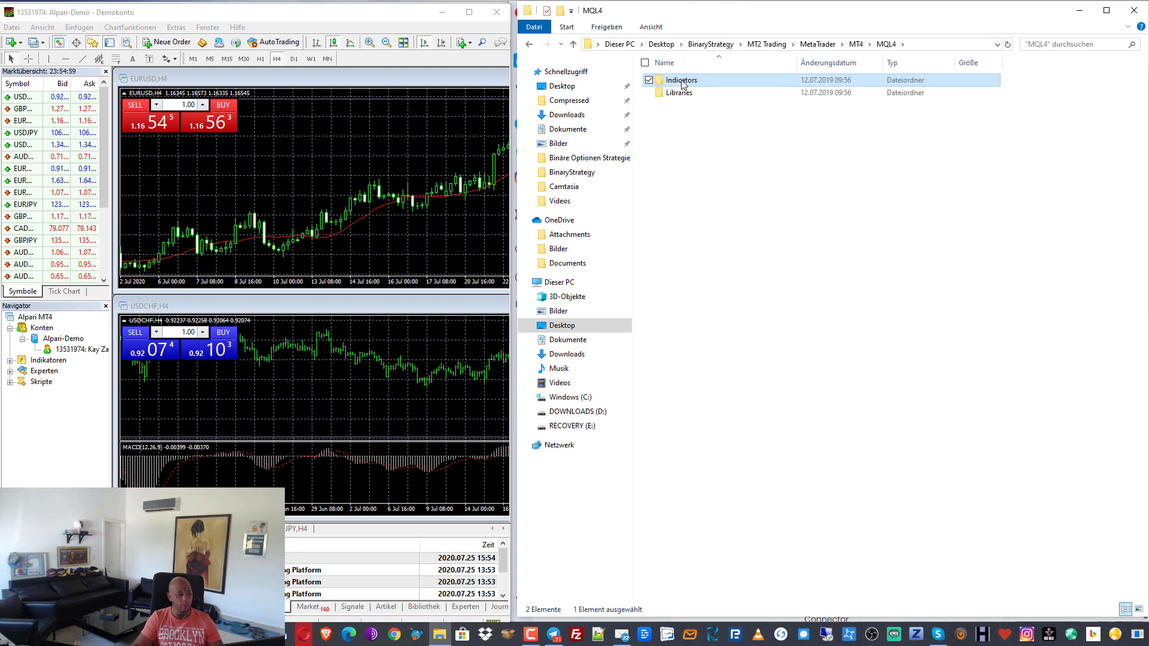
Step: Open the terminal's data folder from the File menu and place its narrowed window on the left
click(12, 28)
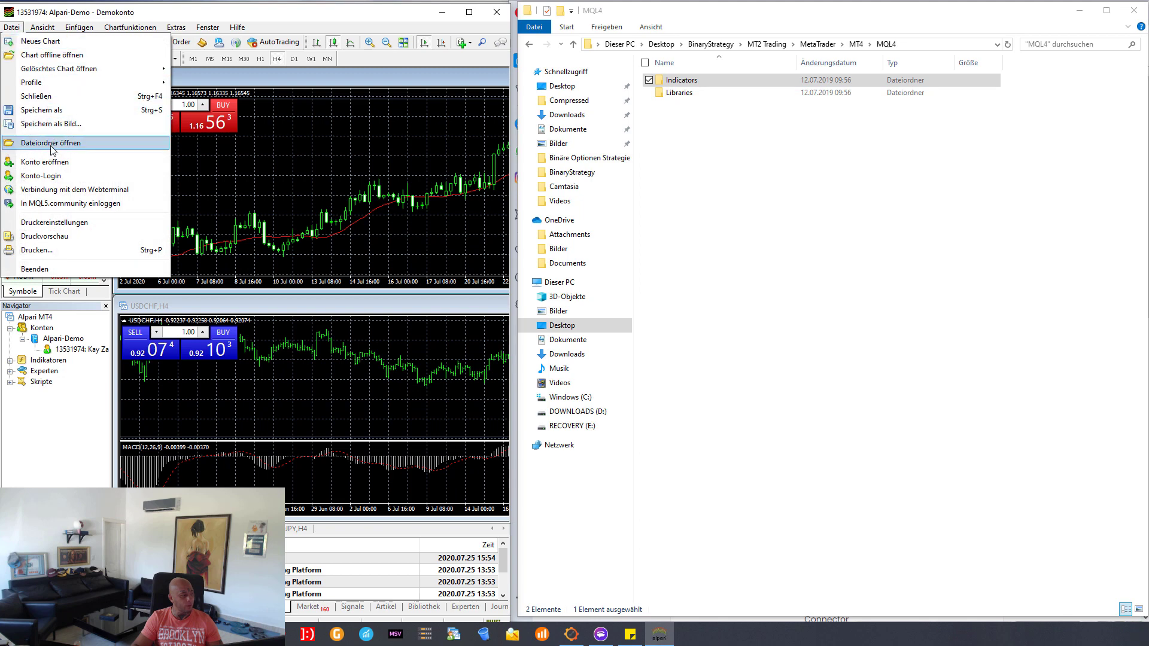
click(52, 144)
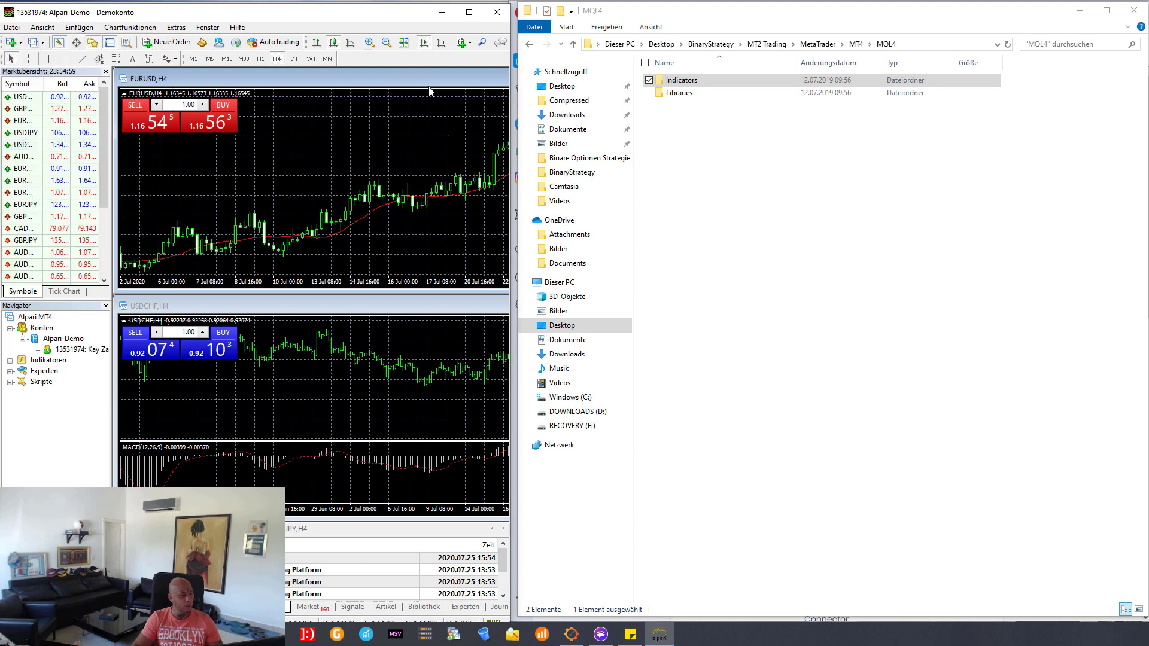
drag(846, 23, 353, 29)
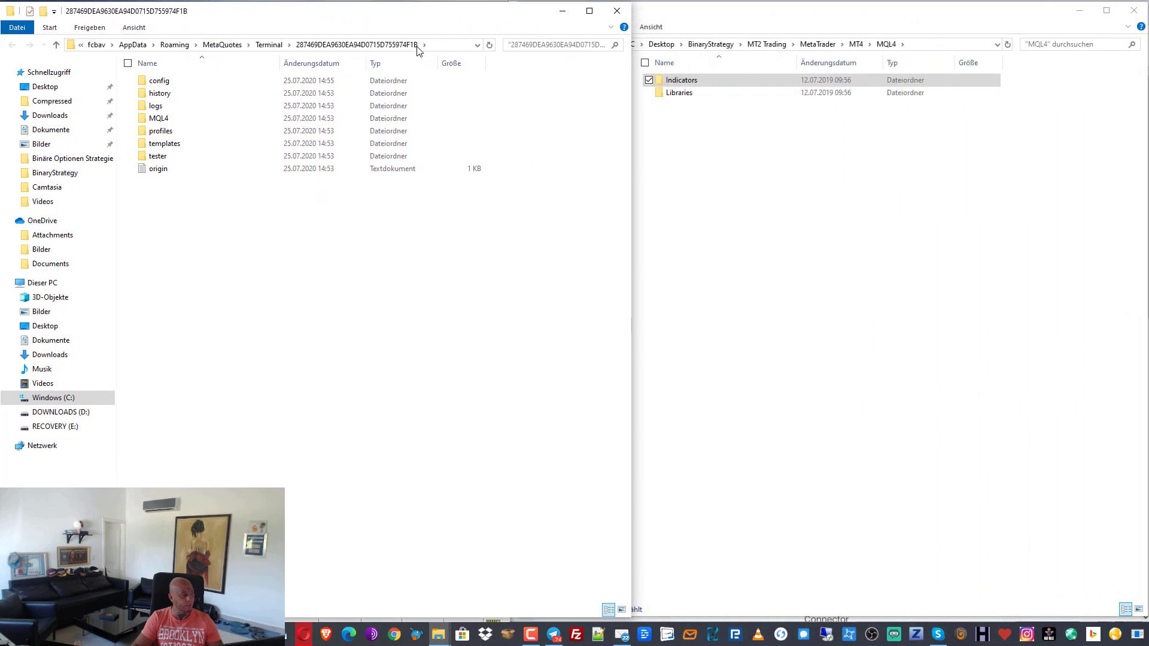
drag(635, 185, 520, 195)
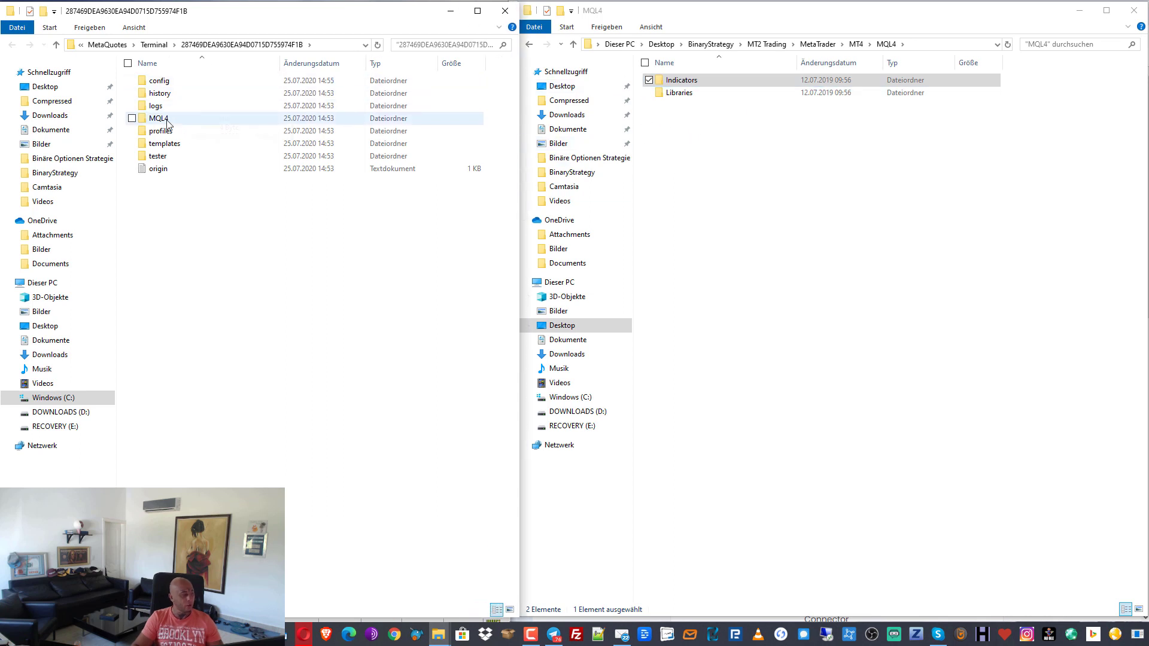
Step: Open MQL4 > Indicators in the data folder window and the downloaded Indicators folder in the other
double_click(159, 119)
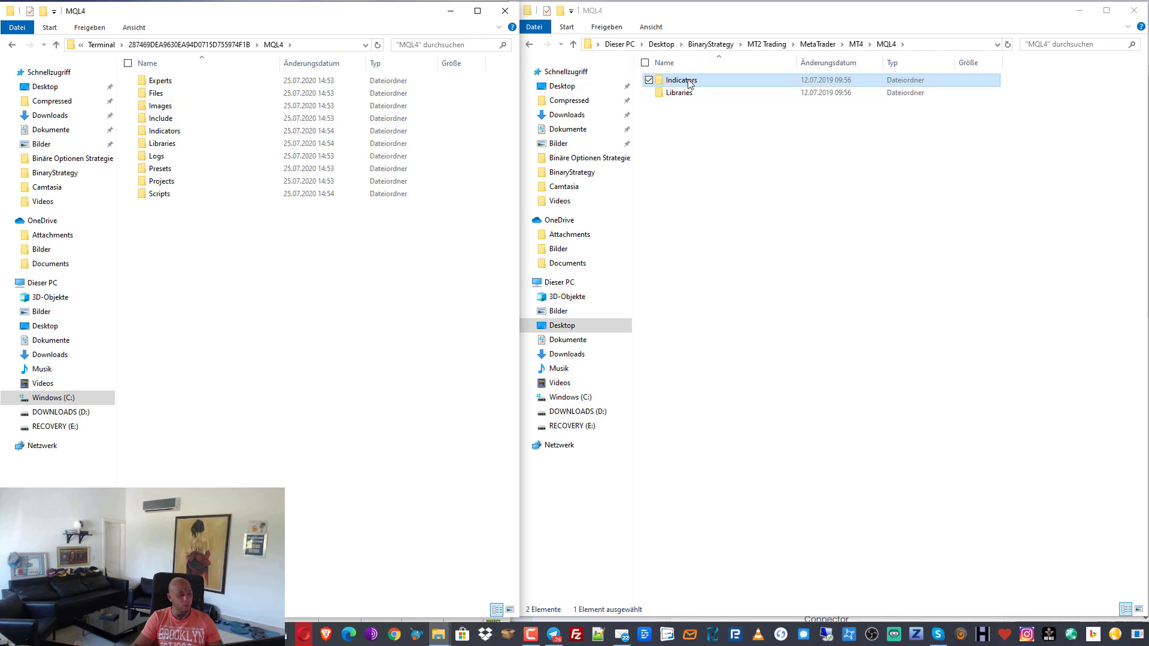
click(176, 135)
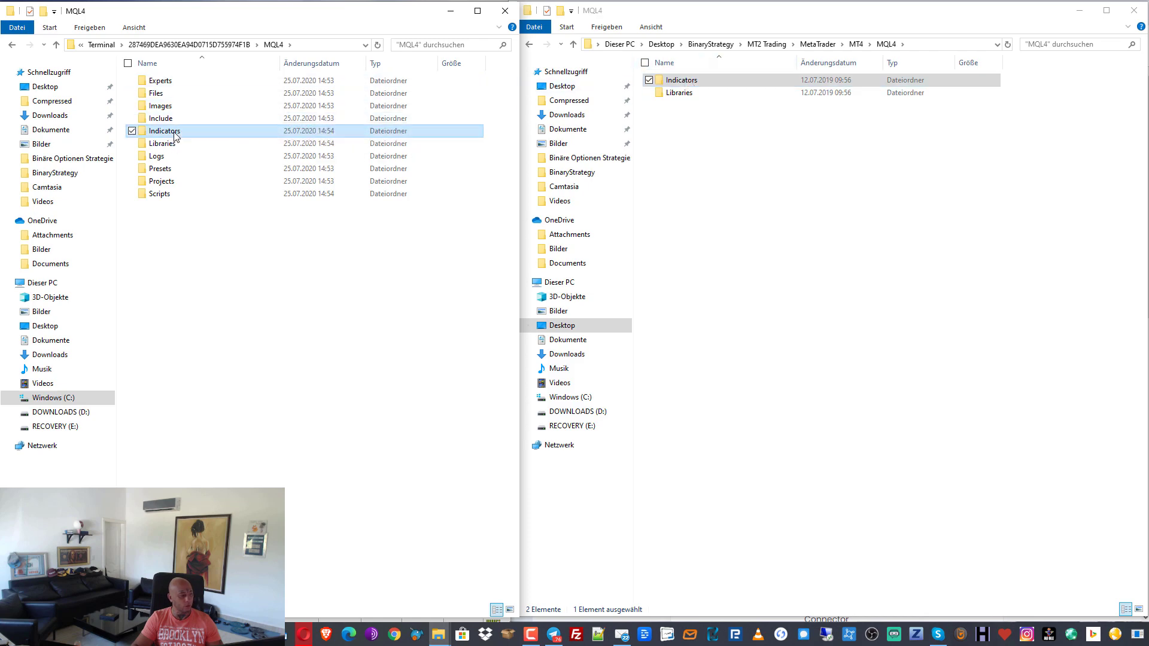
double_click(176, 135)
click(682, 83)
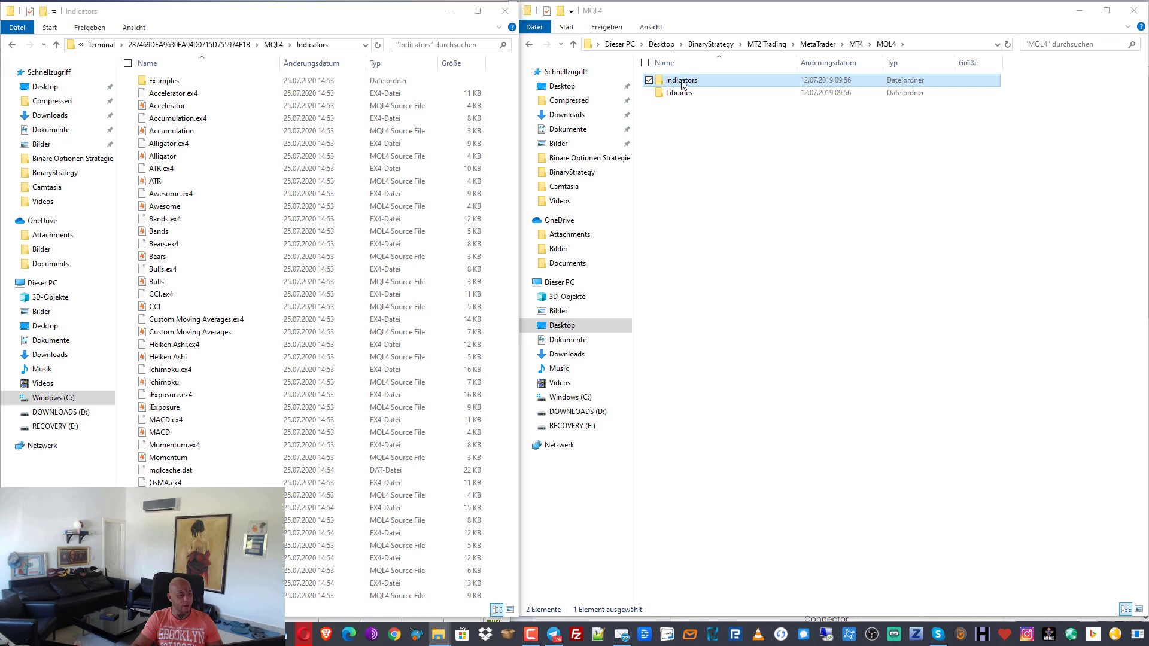
double_click(682, 83)
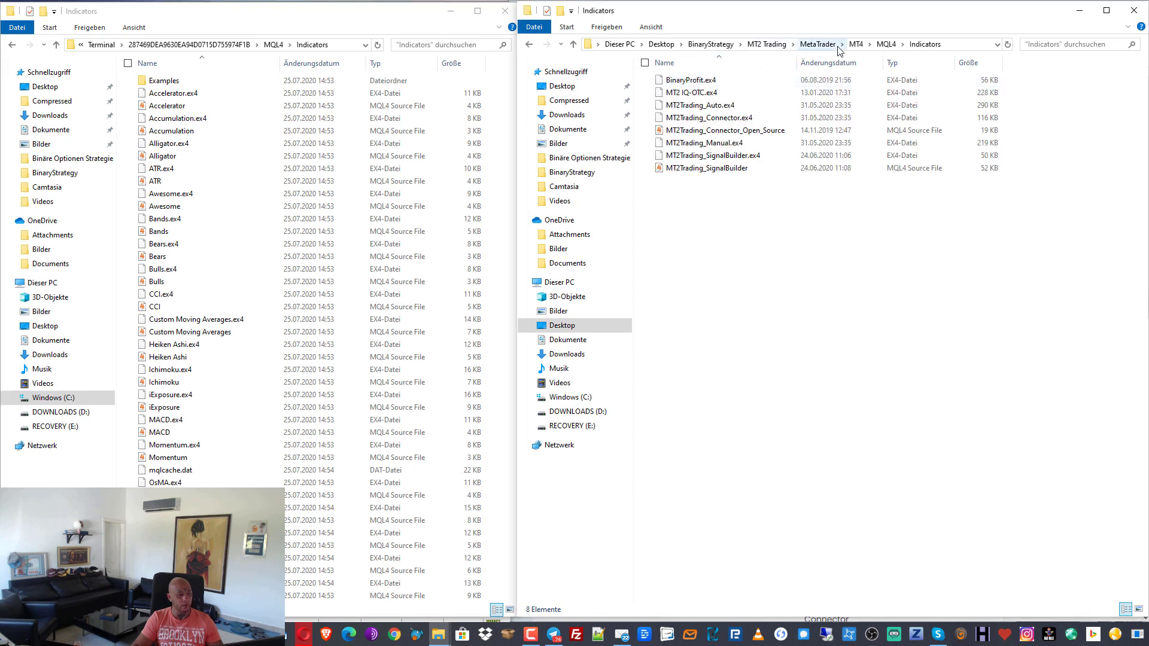
Step: Copy all eight MT2Trading files, including MT2 IQ-OTC.ex4, into MQL4\Indicators, then return the download window to MQL4
drag(772, 230, 257, 201)
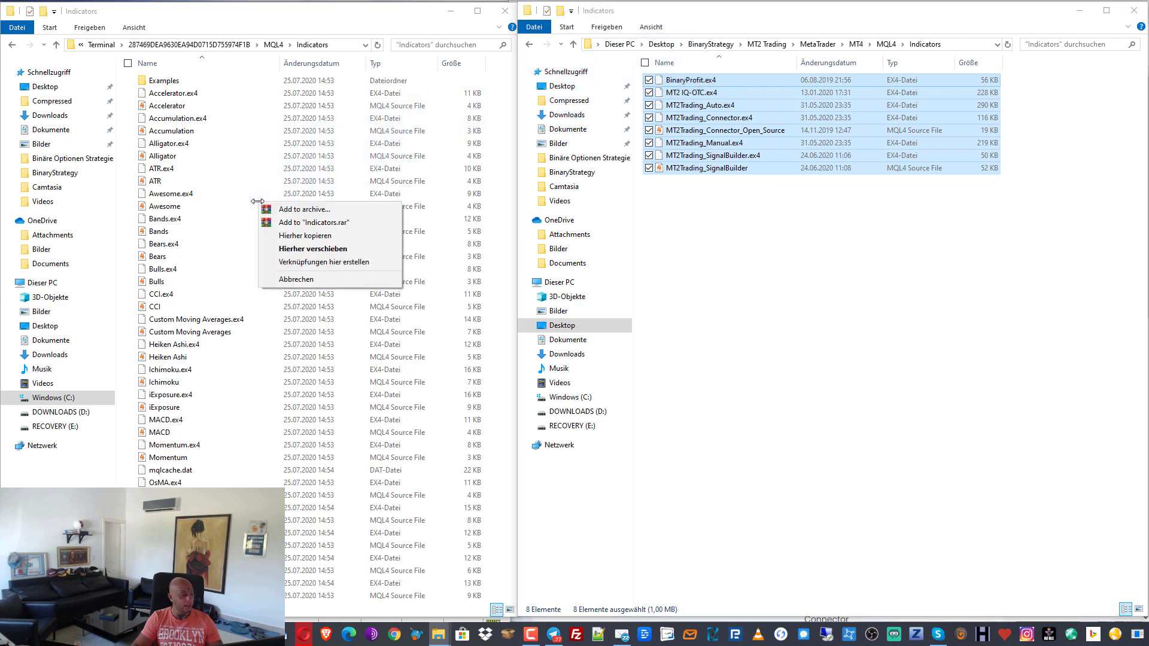
click(293, 236)
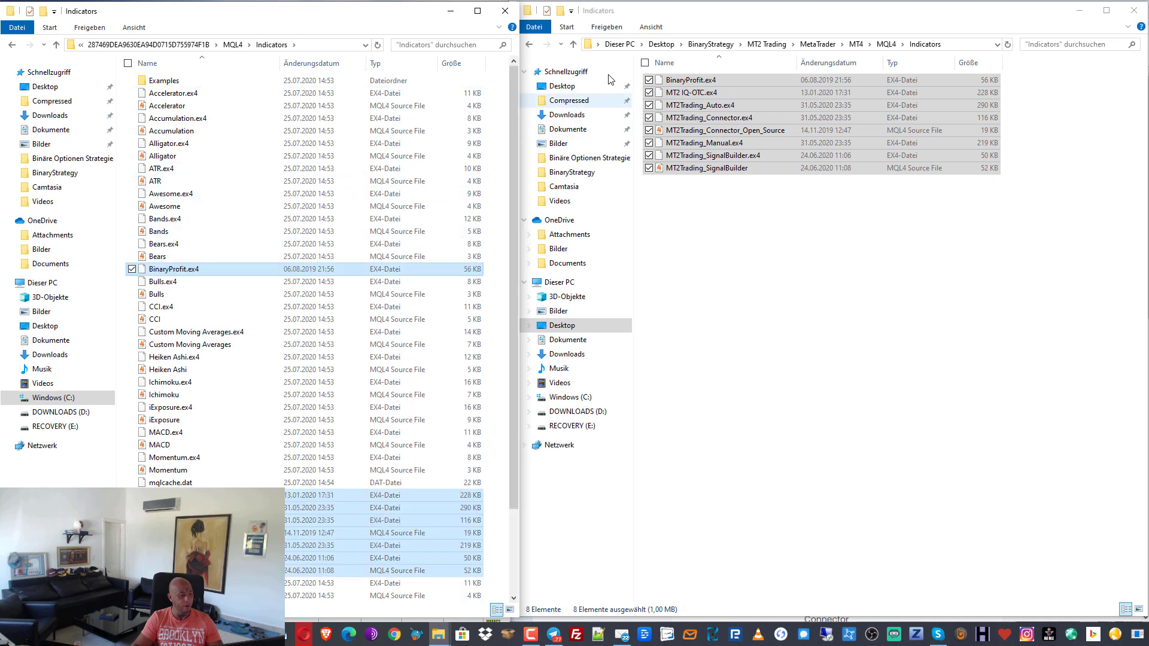
click(529, 44)
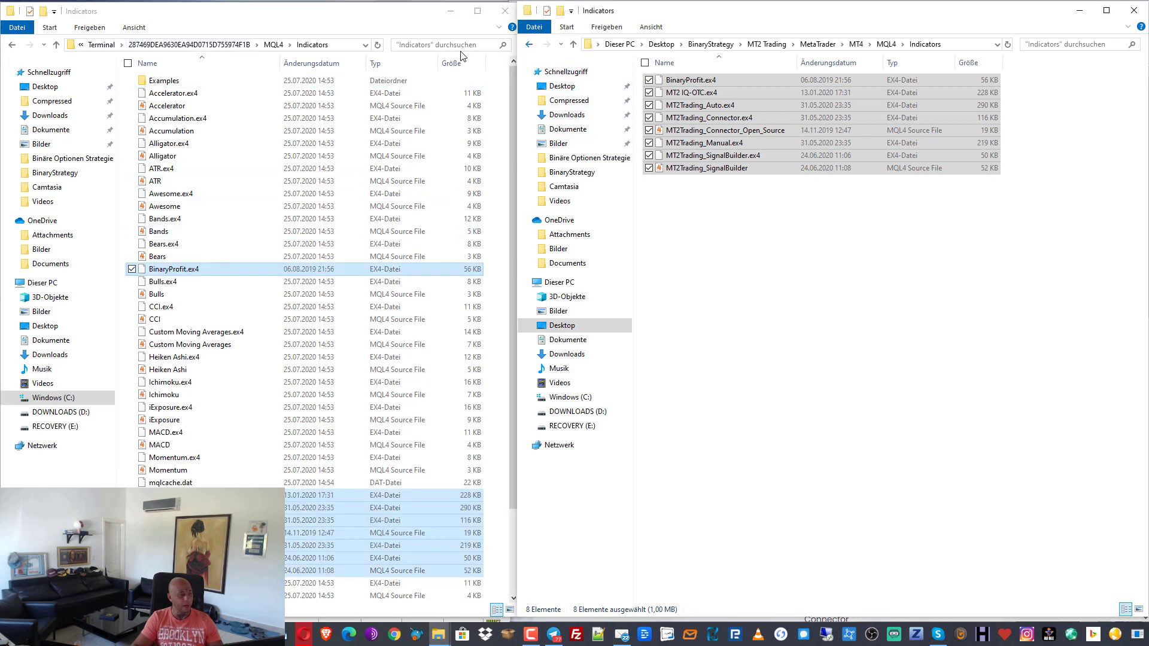
Step: Open Libraries in both windows, copy mt2trading_library.ex4 into the terminal's Libraries, and return to MQL4
click(12, 45)
double_click(198, 147)
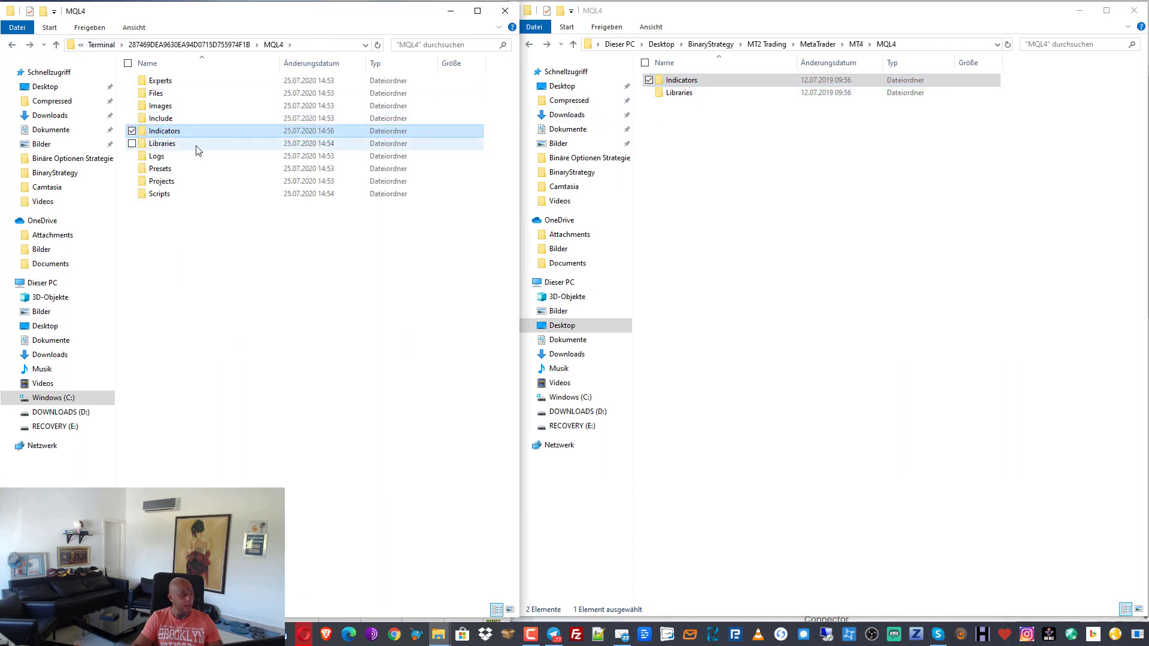
double_click(681, 94)
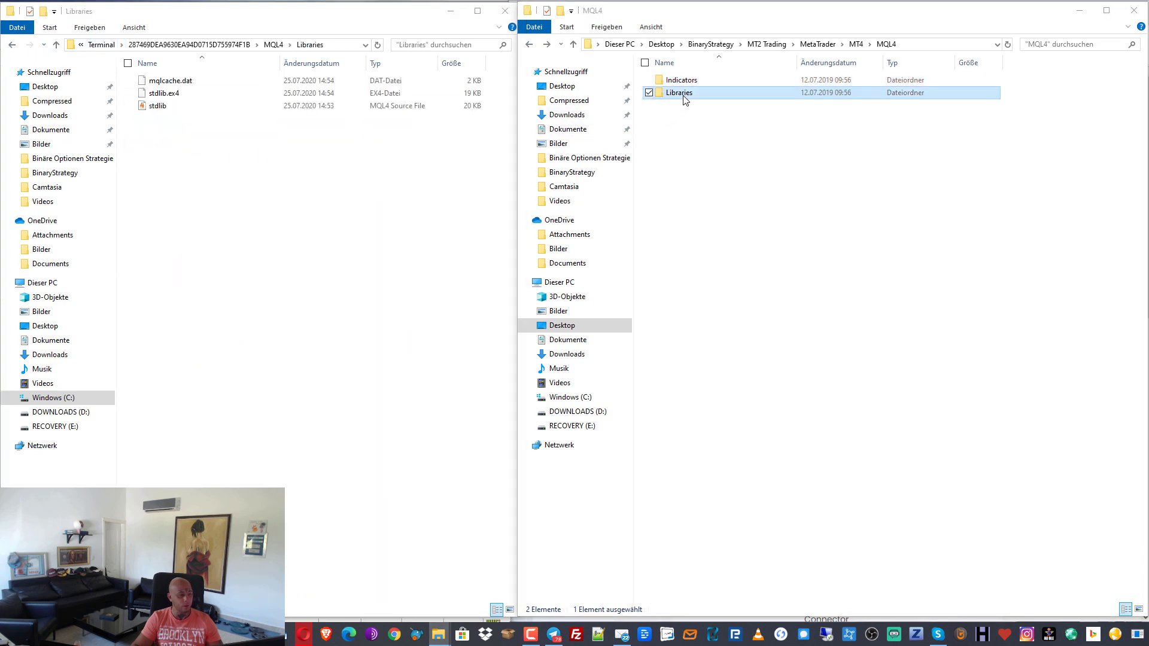
click(728, 84)
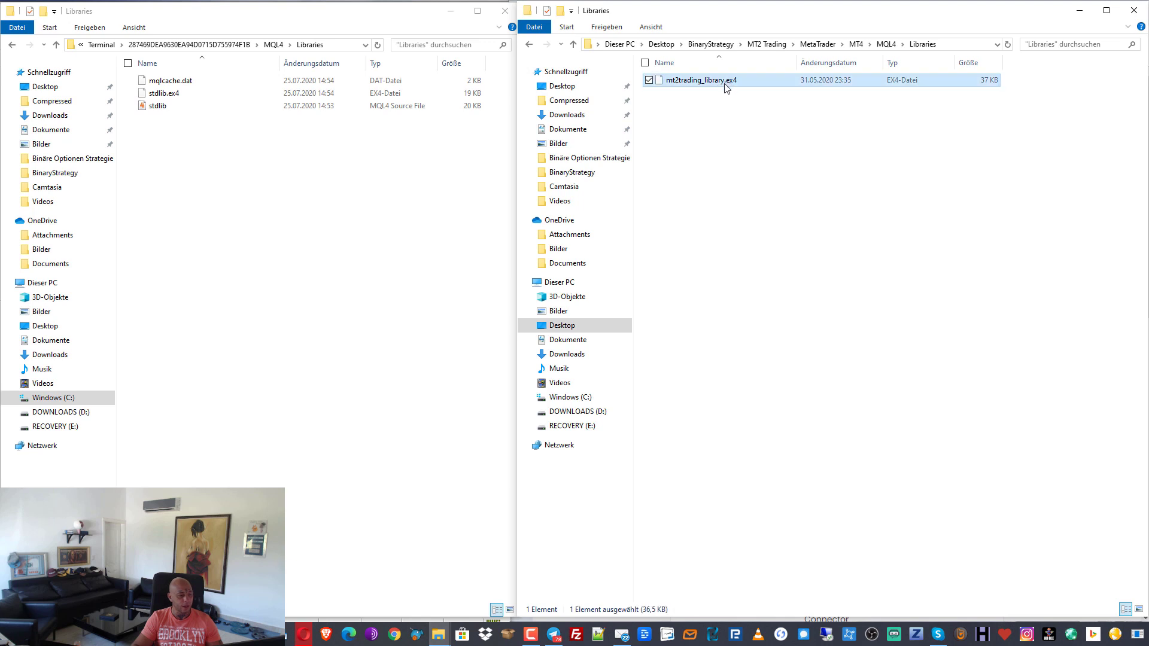
drag(727, 87, 259, 223)
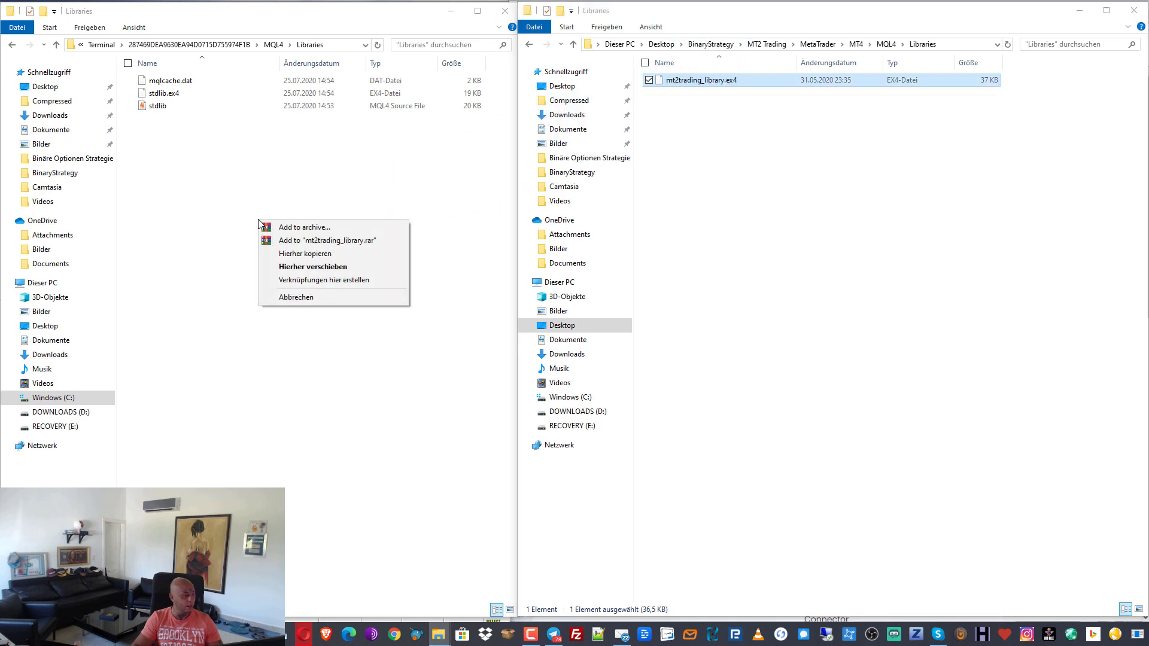
click(315, 254)
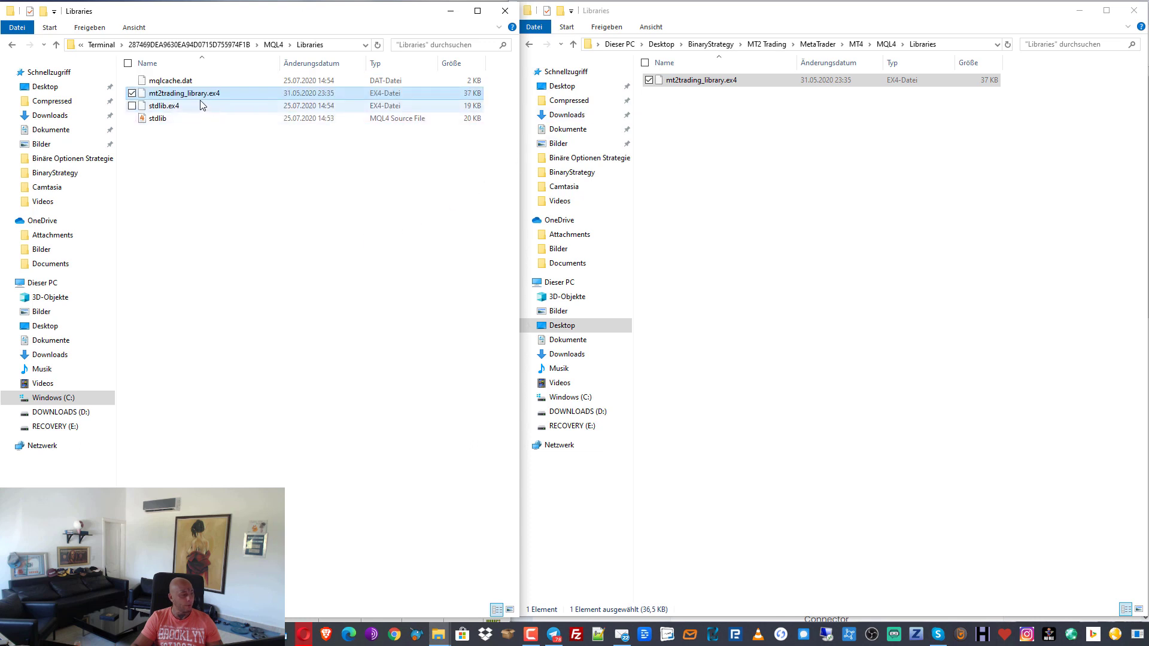
click(530, 45)
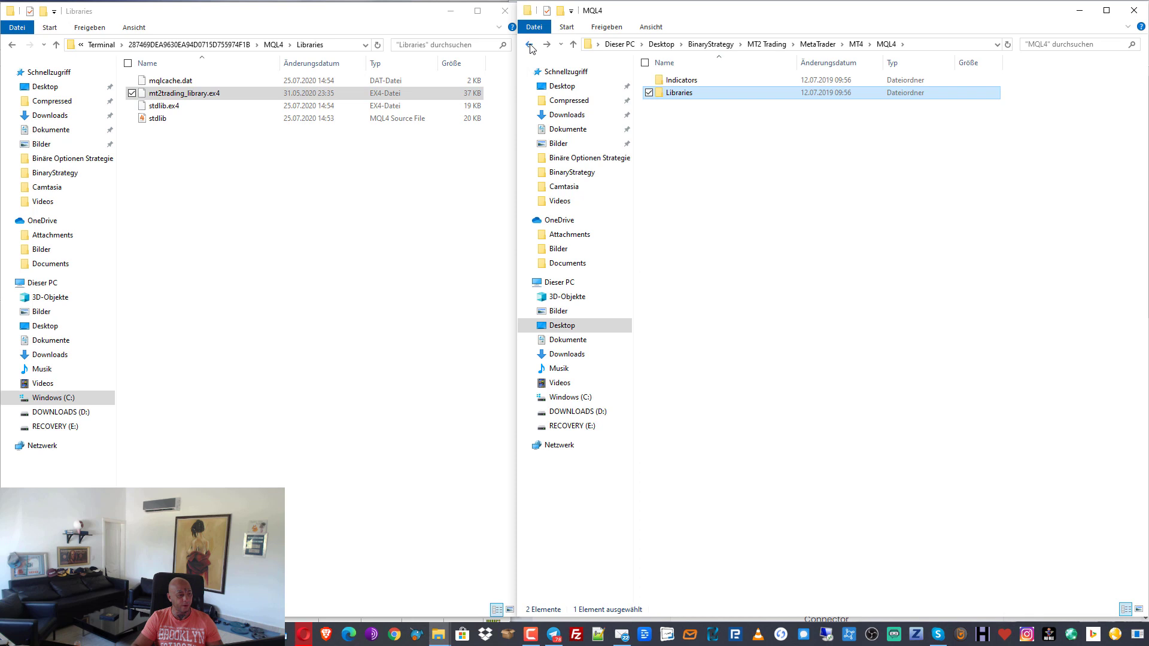
Step: Close both File Explorer windows and widen the Alpari MetaTrader 4 terminal across the screen
click(529, 45)
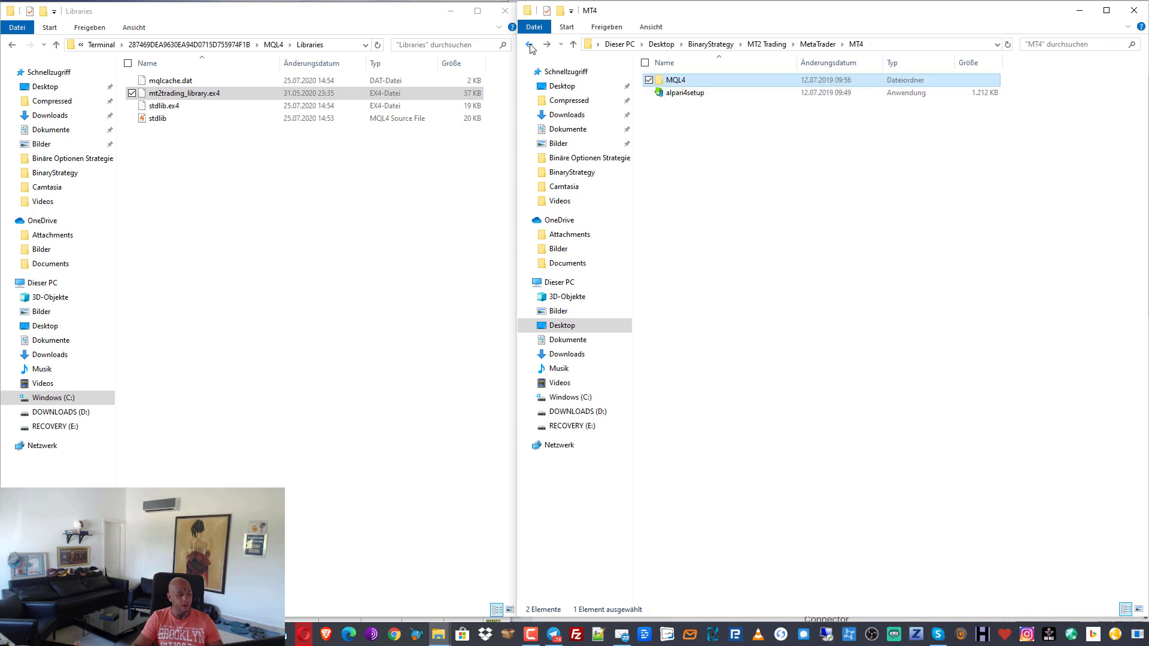
click(1135, 11)
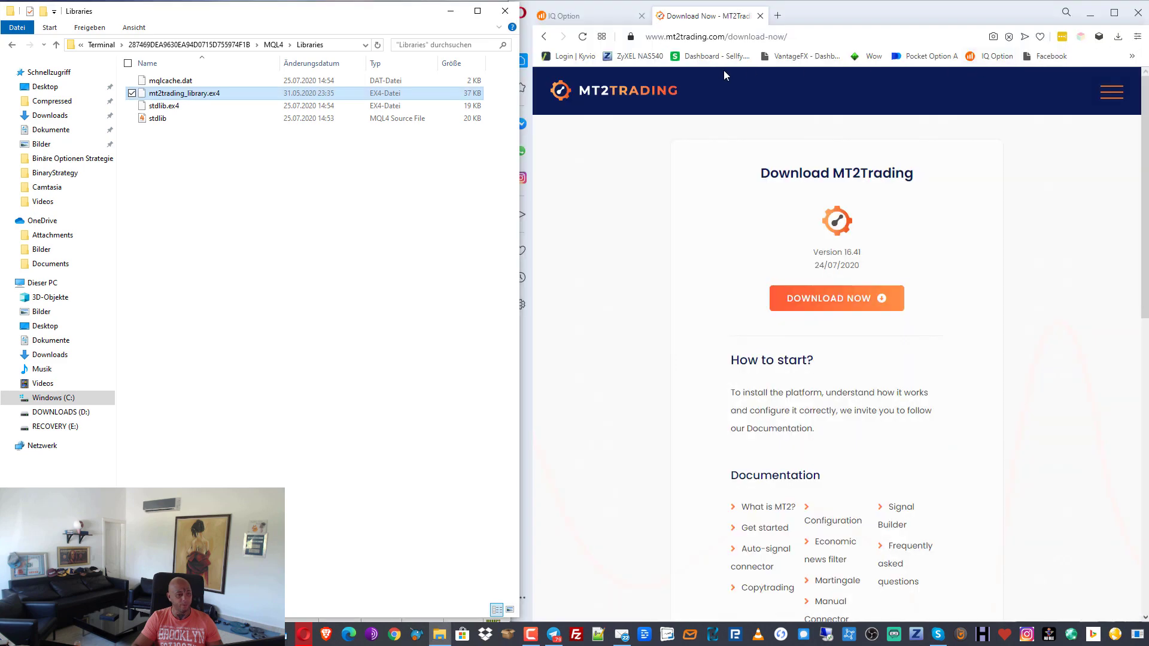
click(504, 13)
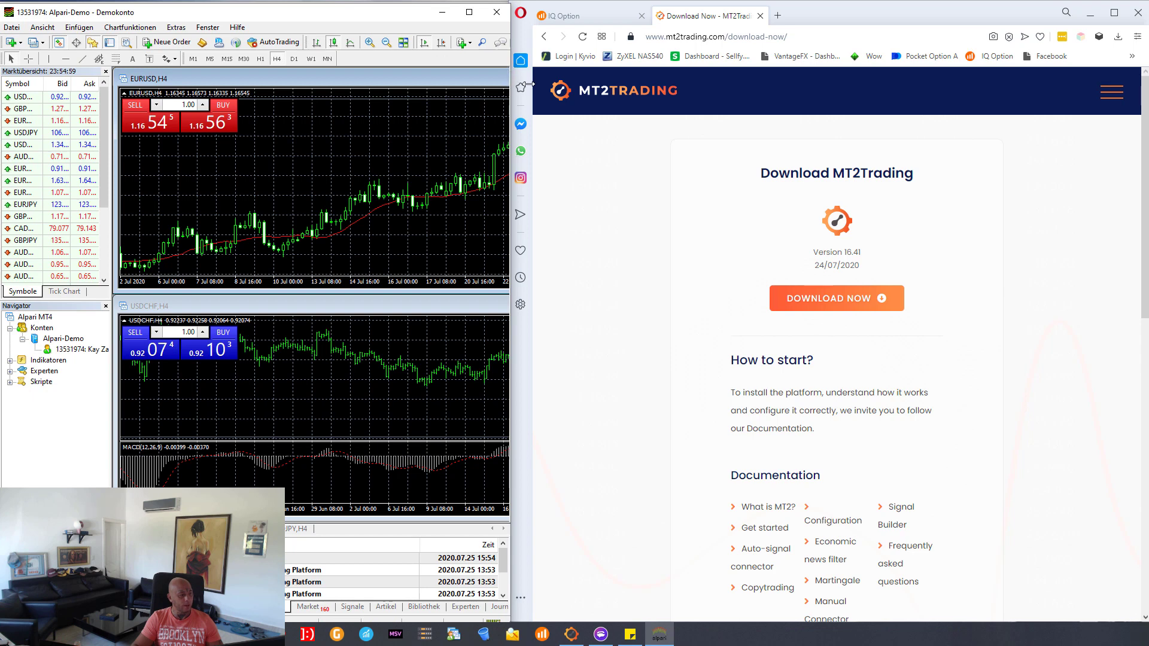
drag(528, 84, 1148, 88)
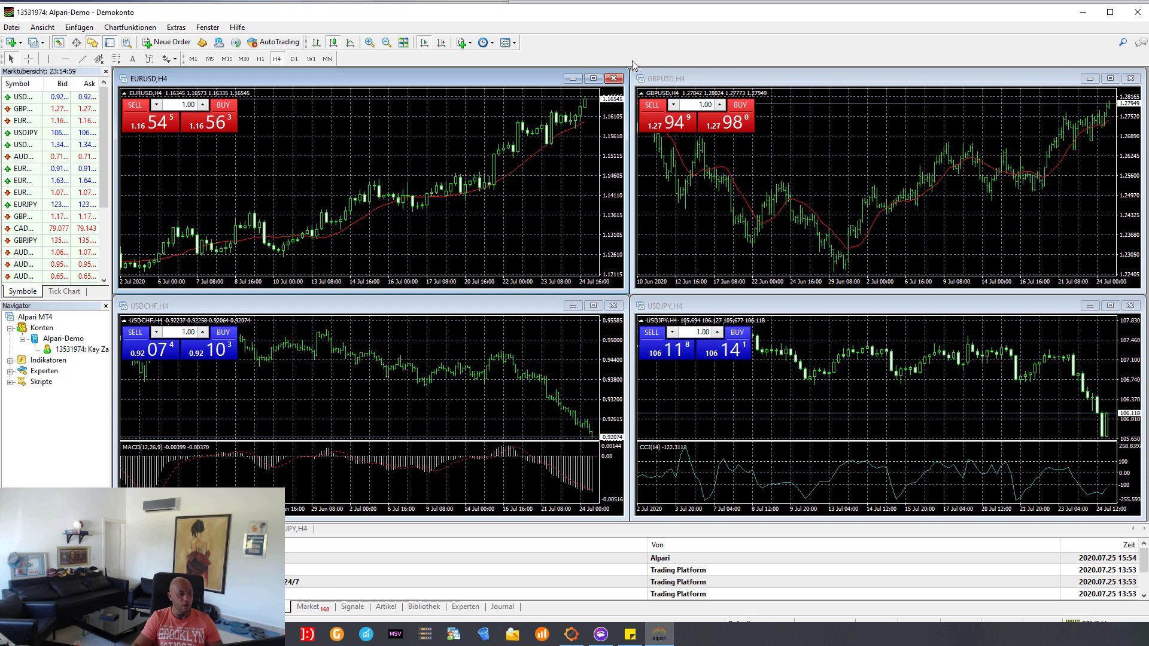
Step: Close the EURUSD, USDCHF and GBPUSD charts and maximize the USDJPY H4 chart
click(614, 78)
click(614, 306)
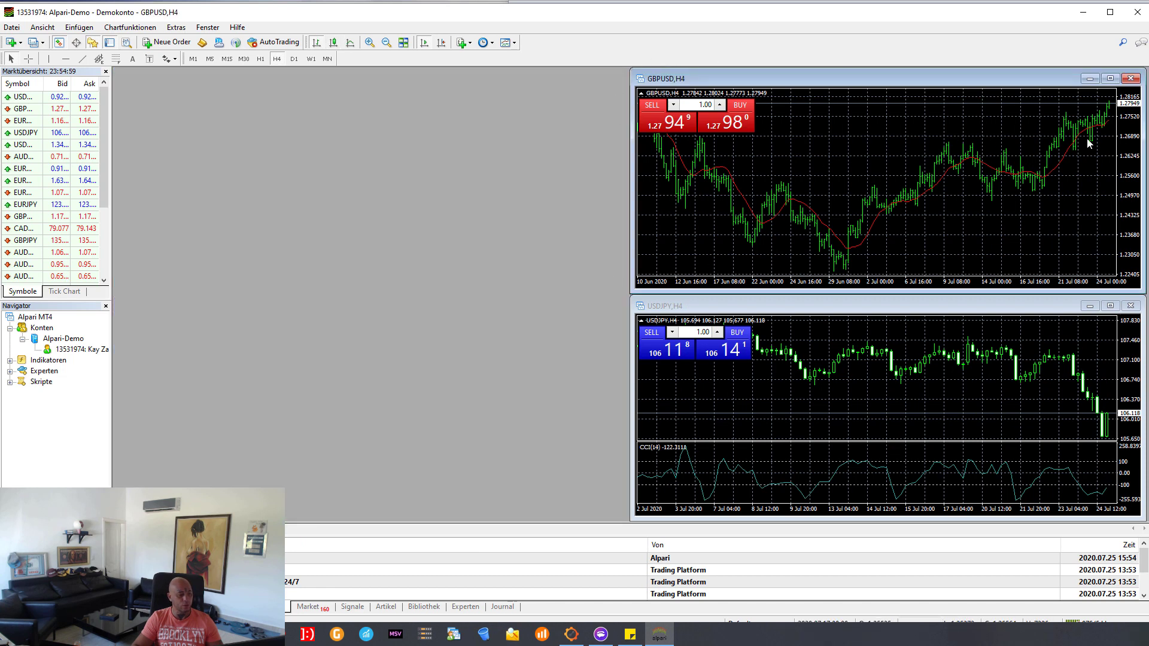
click(1131, 78)
drag(1029, 307, 509, 129)
click(571, 130)
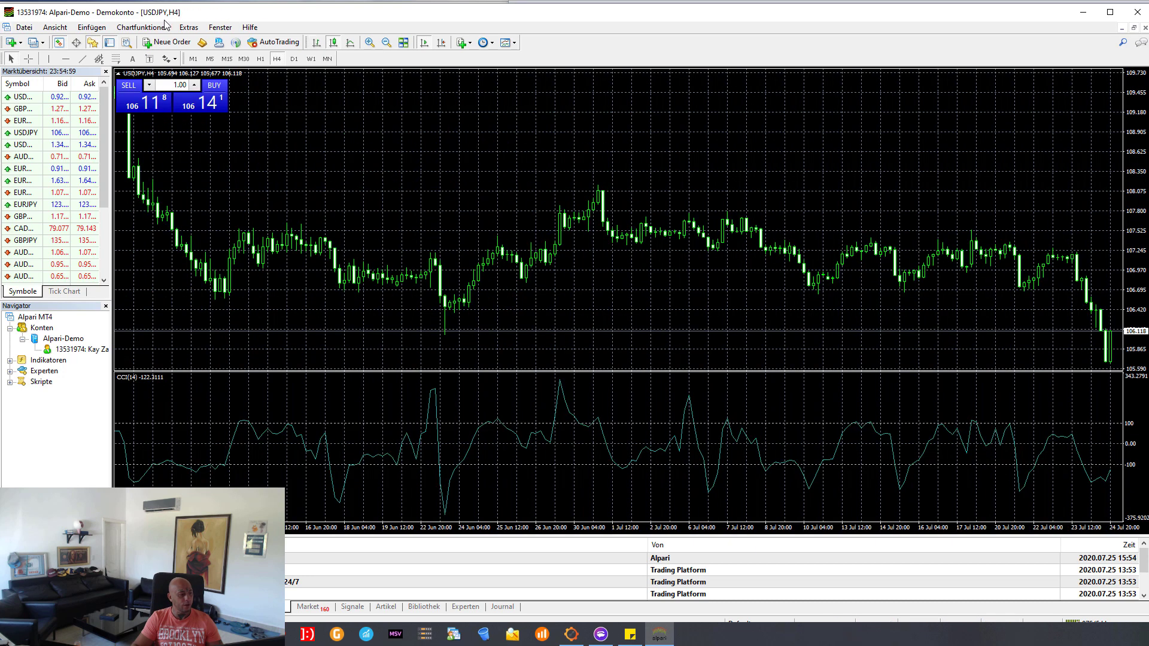
Step: Enable automated trading in the Expert Advisors options and save the settings
click(188, 28)
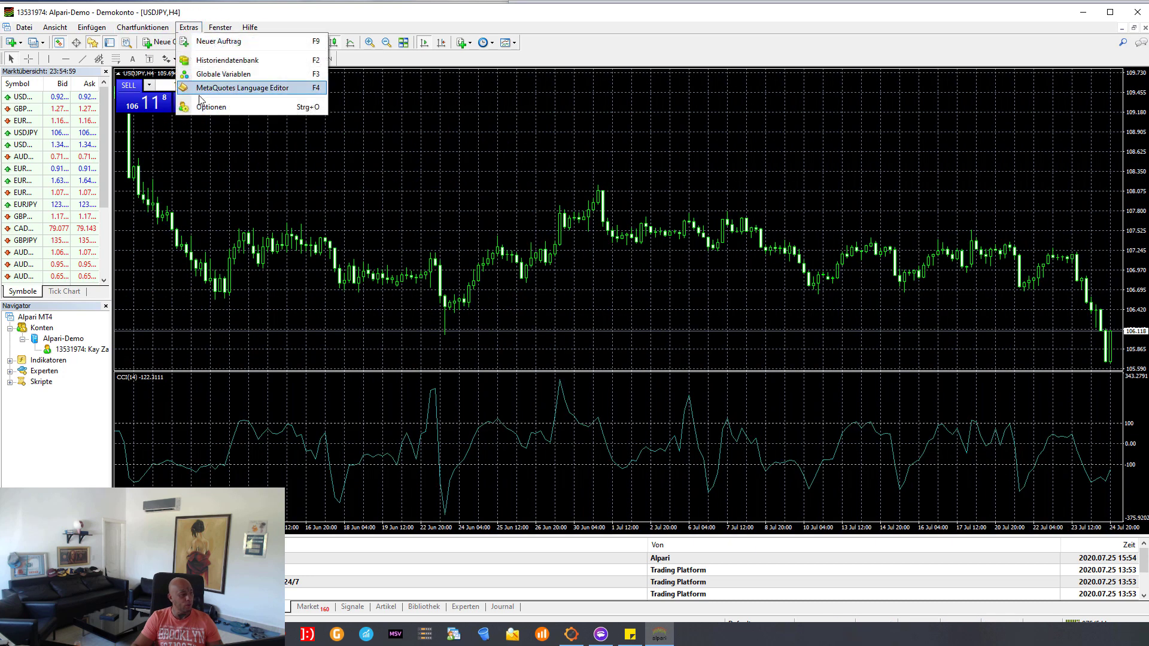
click(207, 109)
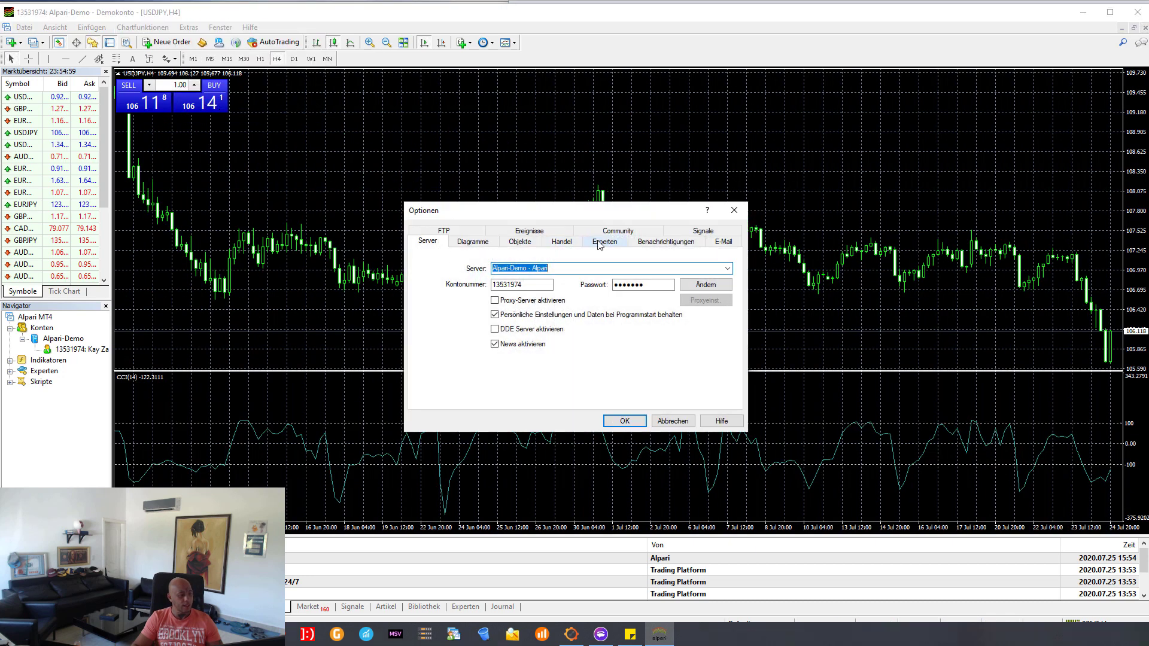
click(601, 243)
click(427, 267)
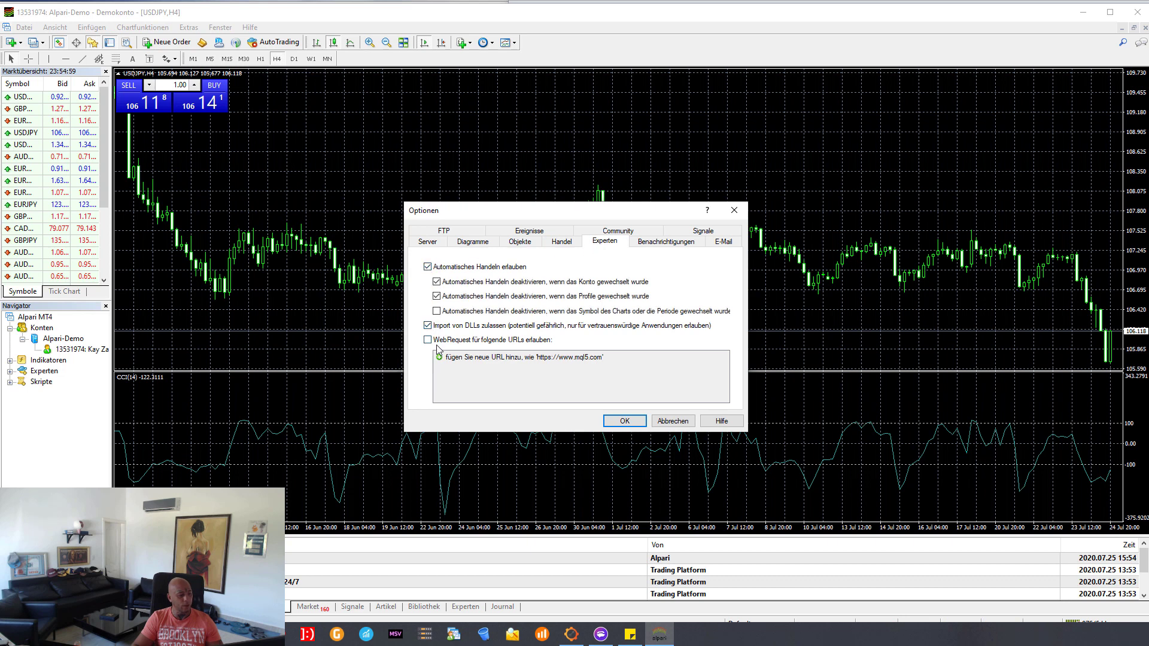
click(620, 423)
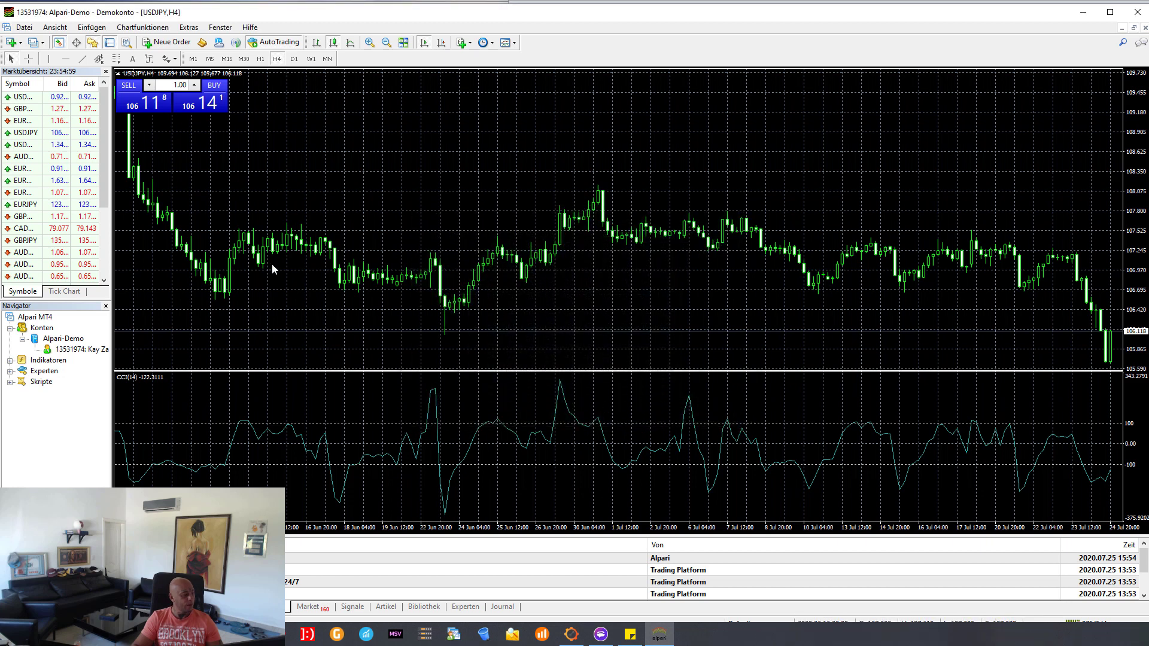
Step: Expand Indicators in the Navigator and refresh the list so the MT2 indicators appear
click(9, 361)
right_click(61, 365)
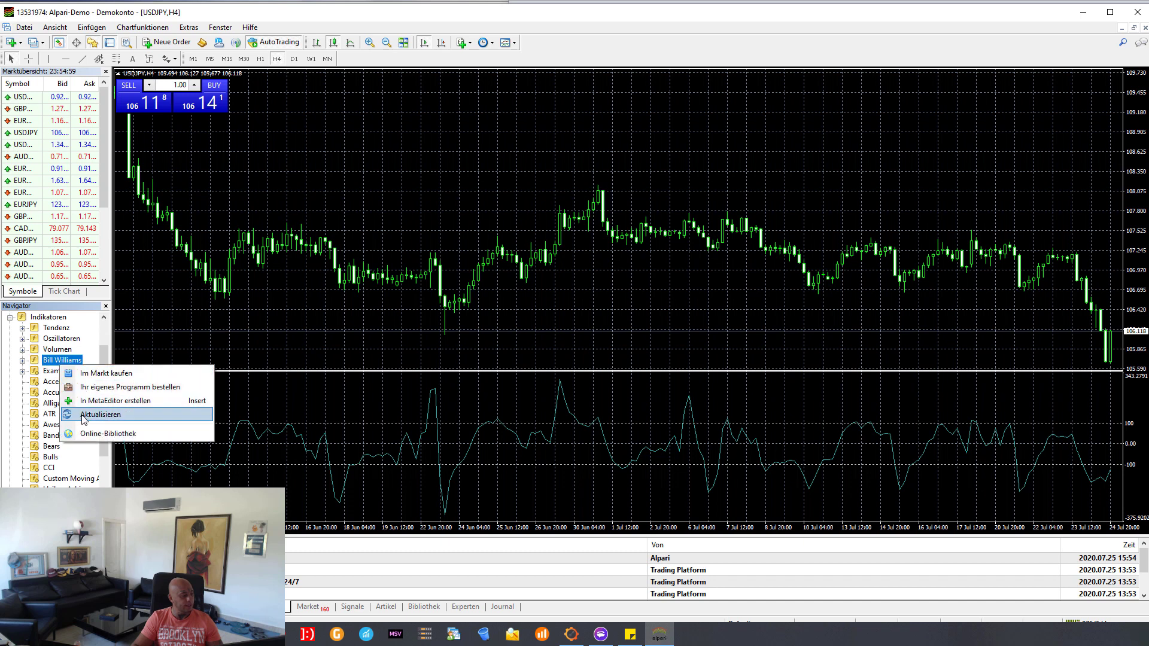
click(82, 417)
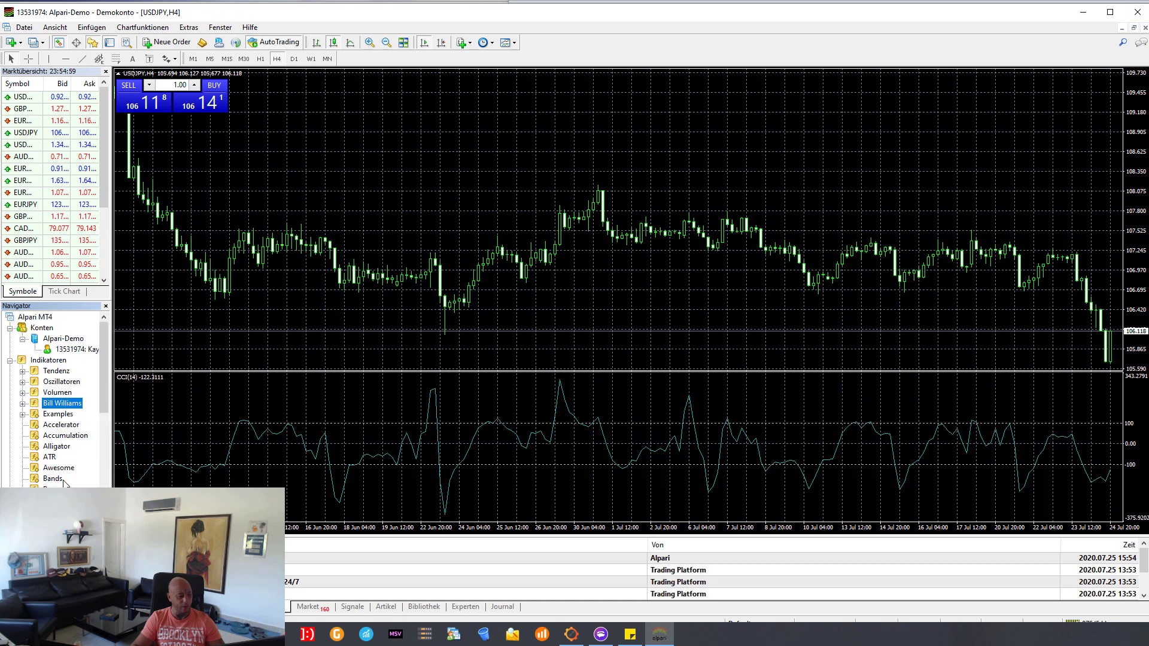
Step: Turn off one-click trading on the USDJPY H4 chart
right_click(288, 126)
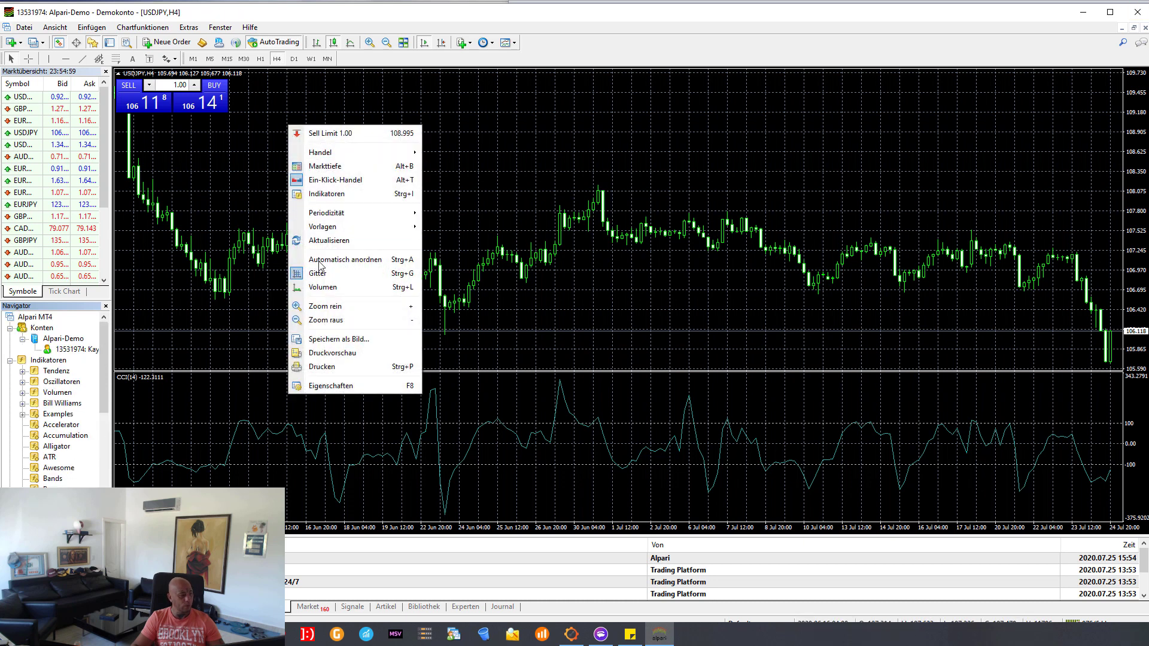
click(327, 180)
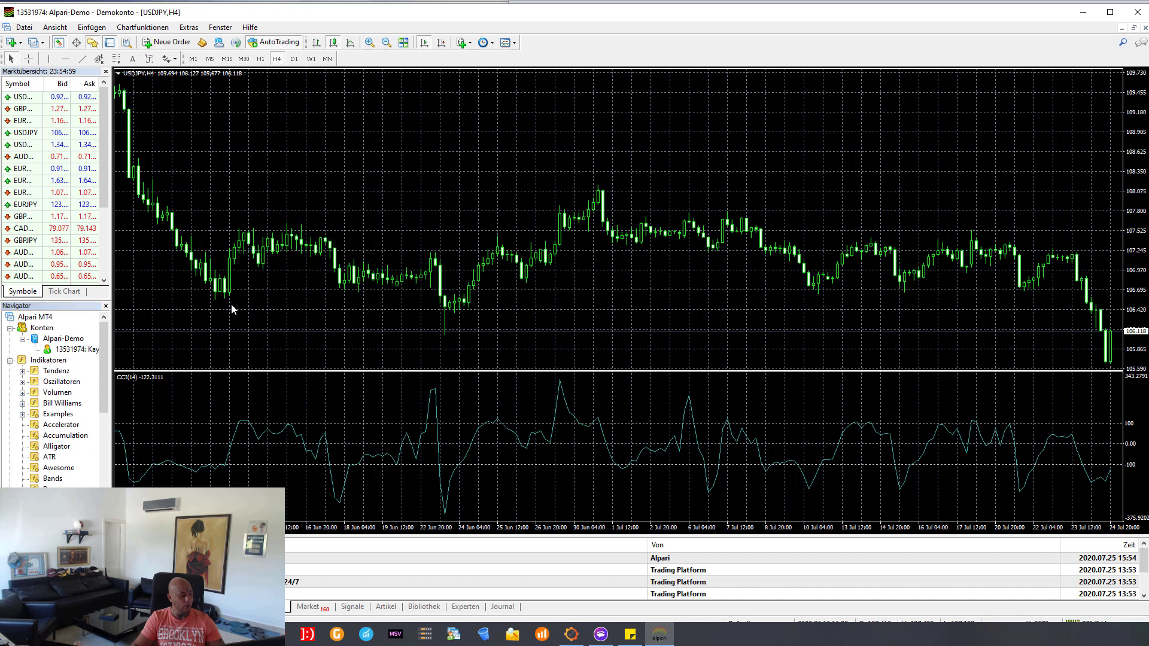
drag(106, 360, 200, 445)
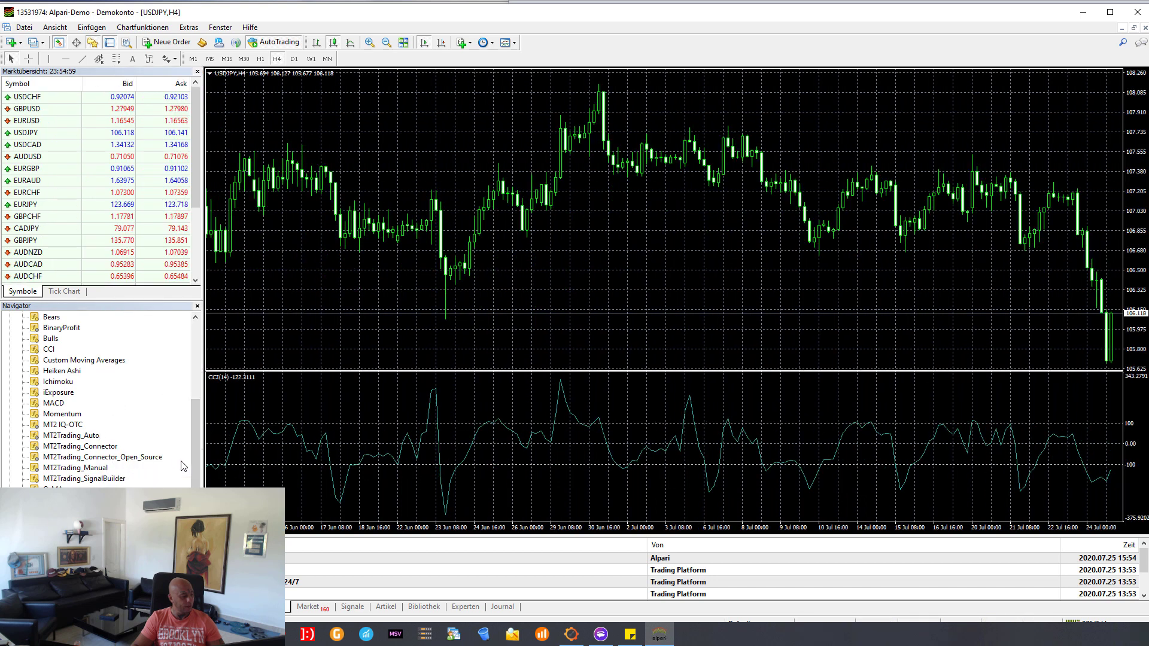
Step: Drop MT2 IQ-OTC onto the USDJPY H4 chart, review its Inputs and General tabs, and confirm
click(76, 426)
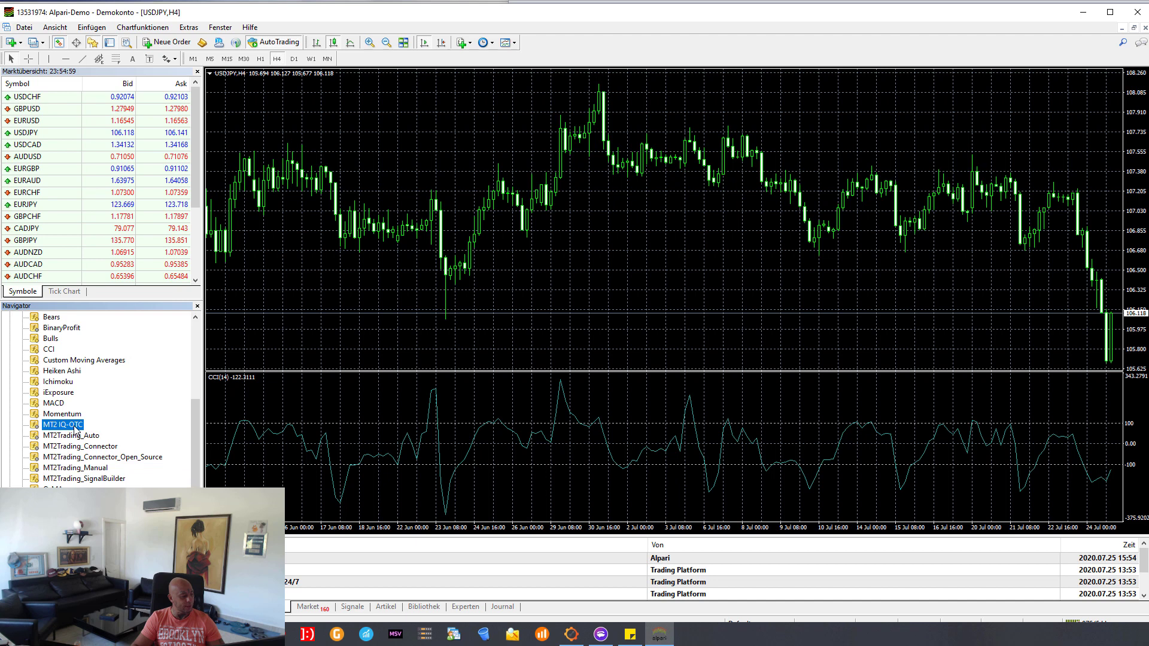
drag(75, 426, 305, 330)
drag(360, 277, 359, 276)
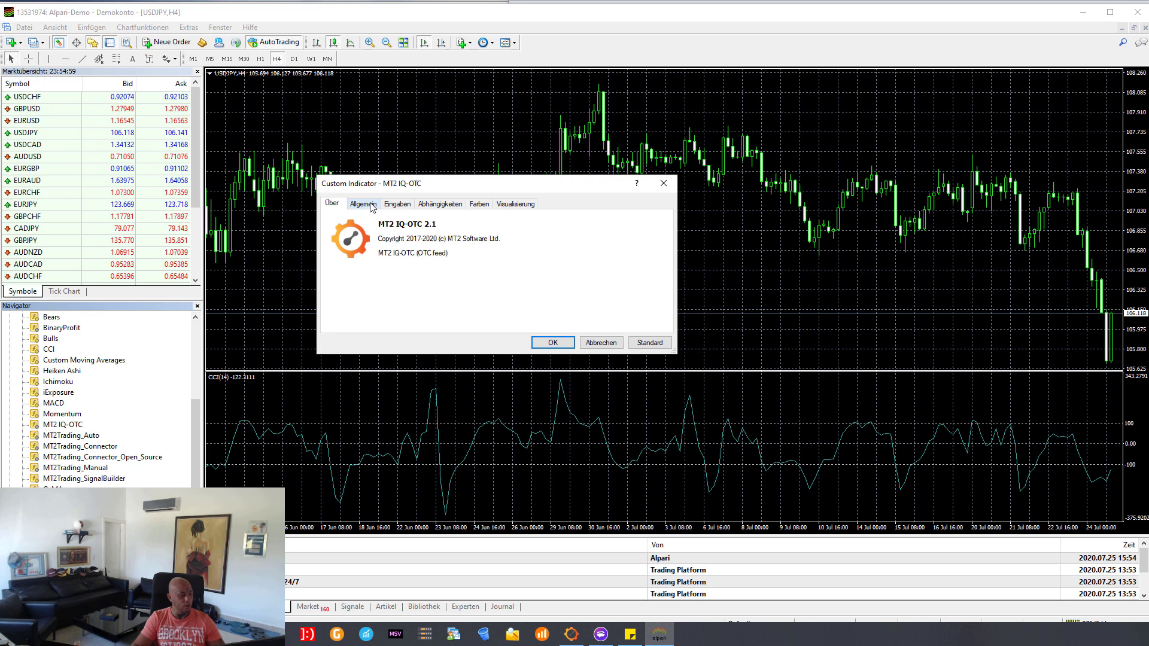
click(395, 205)
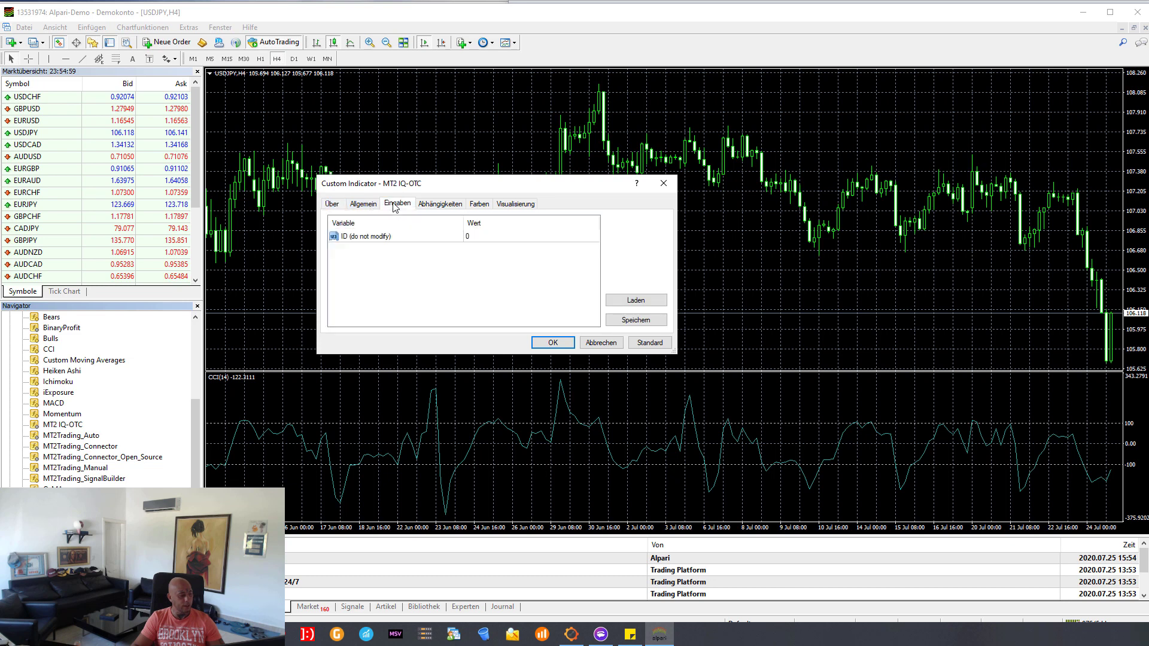
click(363, 205)
click(551, 347)
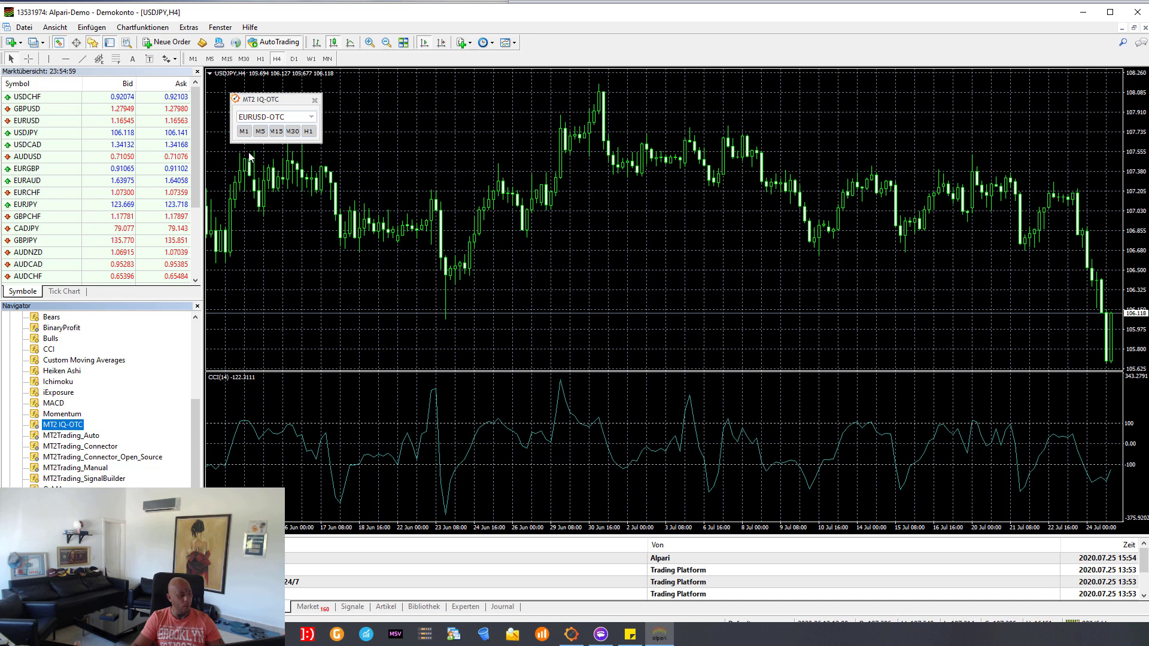
Step: Open the MT2 panel's OTC symbol list and close the Navigator and Market Watch panels
click(312, 117)
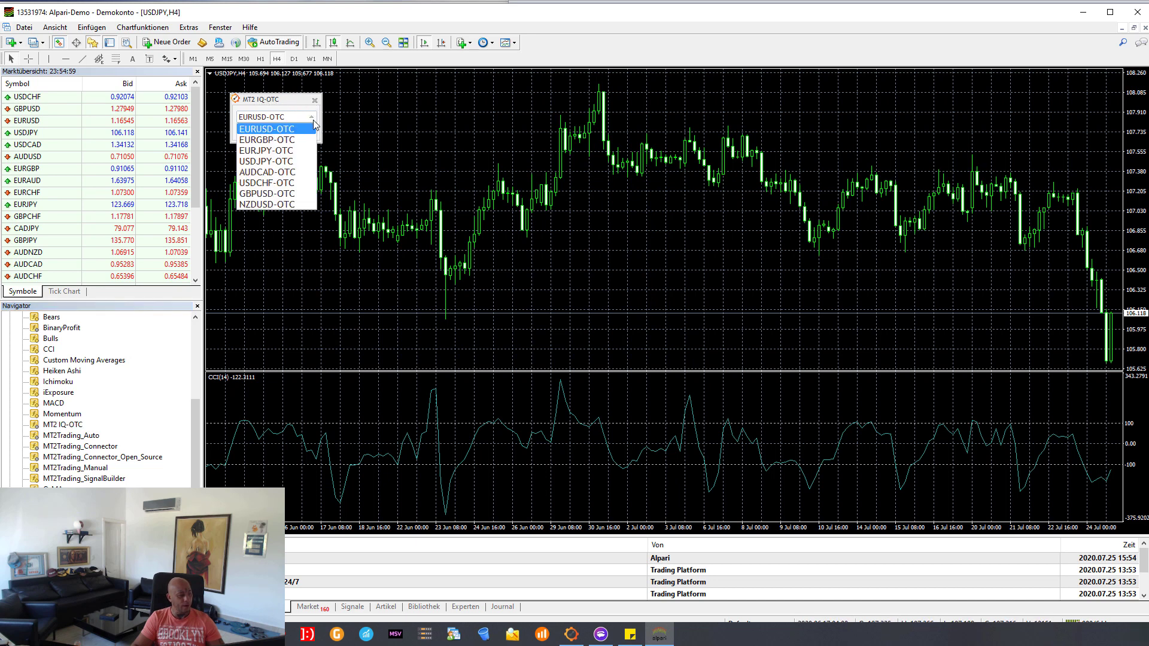
click(198, 306)
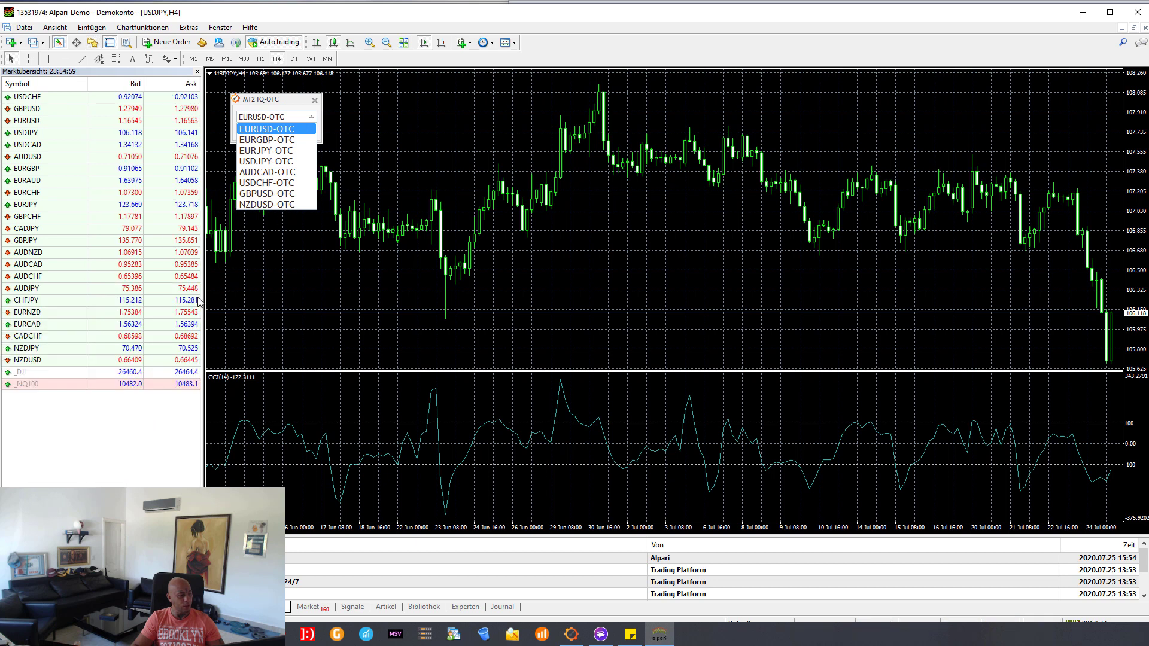
click(198, 72)
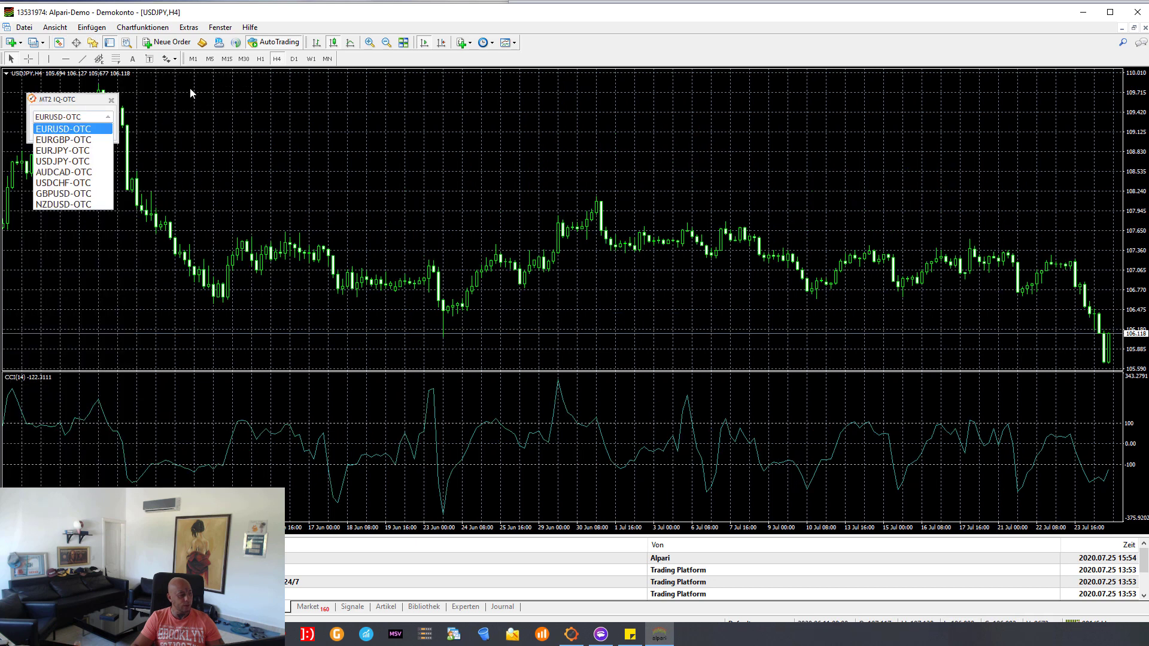
Step: Request the EURGBP-OTC offline chart, dismiss the alarm, and close the offline dialog and symbol list
click(87, 141)
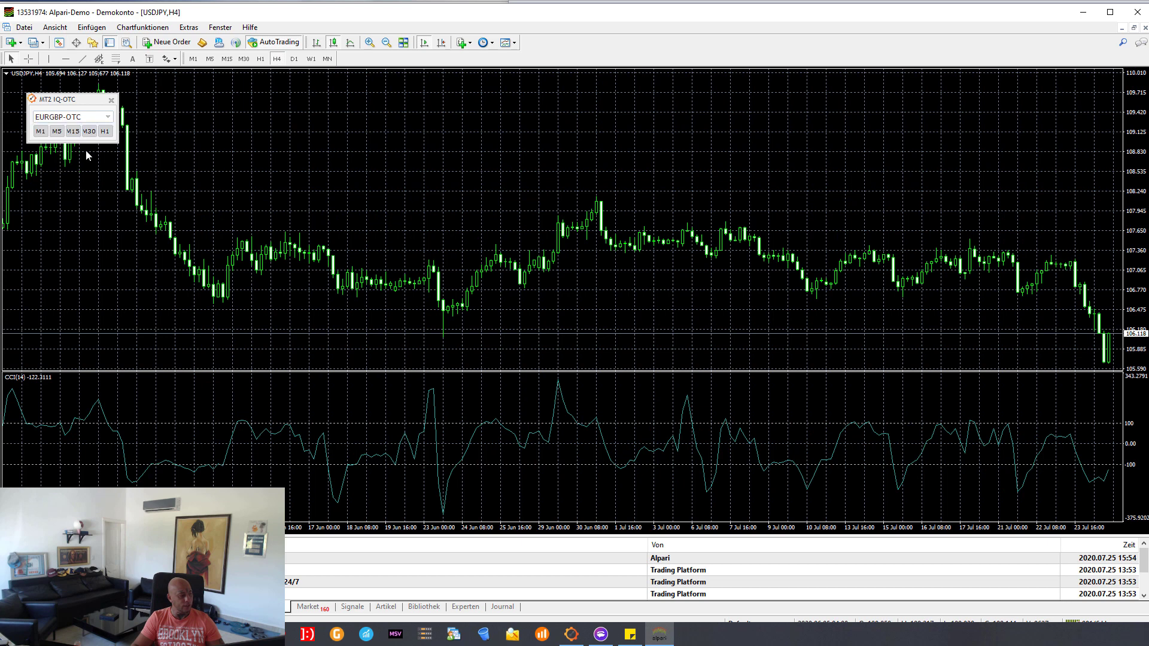
click(108, 118)
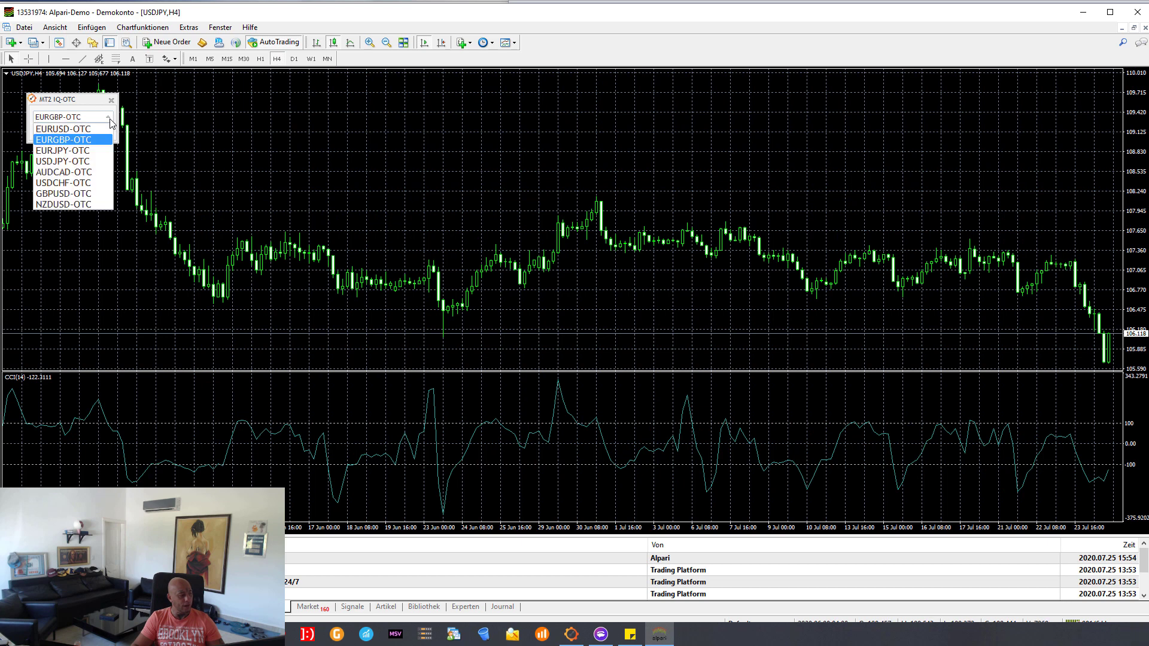
click(69, 140)
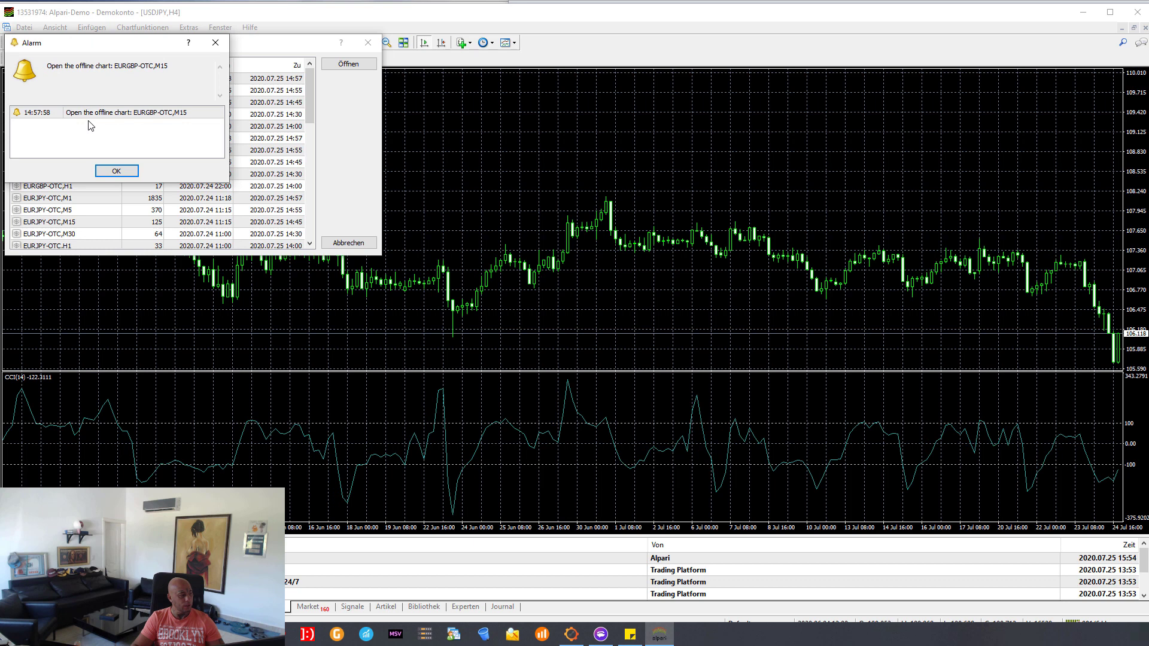
click(216, 43)
click(369, 42)
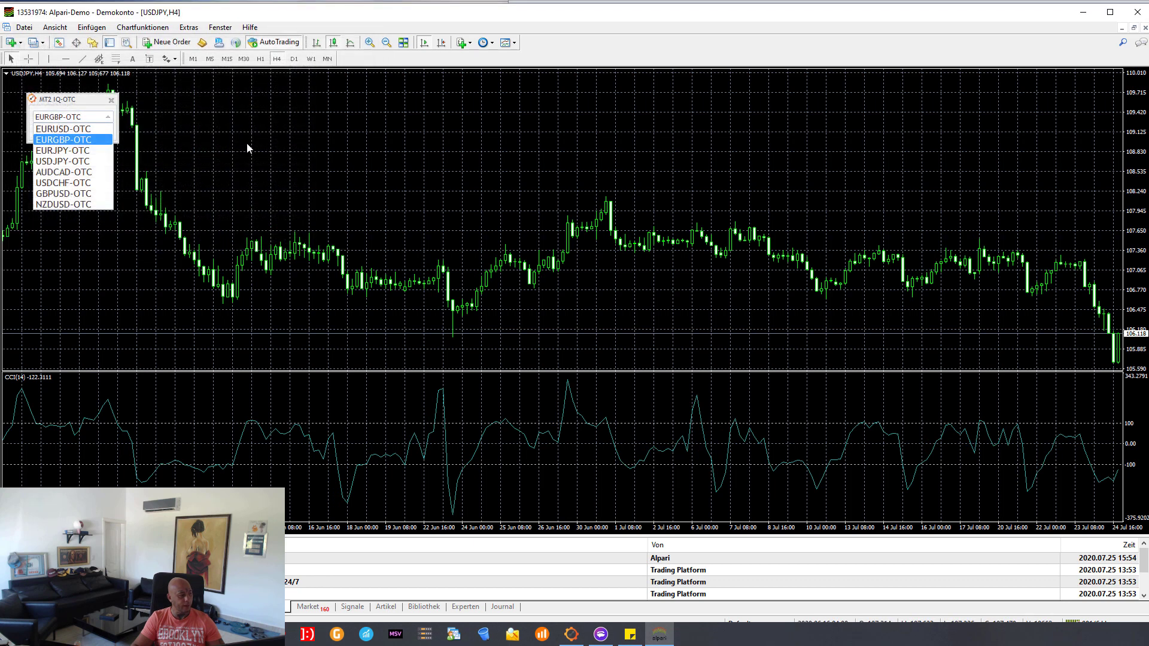
click(249, 223)
Step: Reopen the OTC symbol list, dismiss the alarm, and scroll through the offline OTC history entries
click(110, 120)
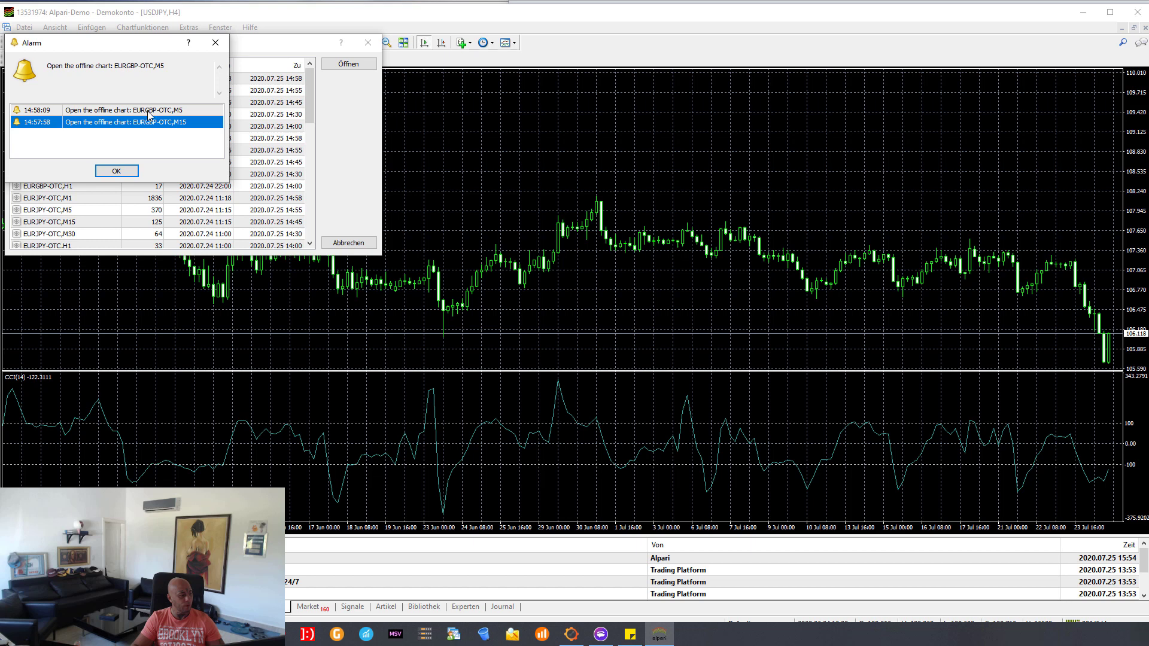
click(116, 171)
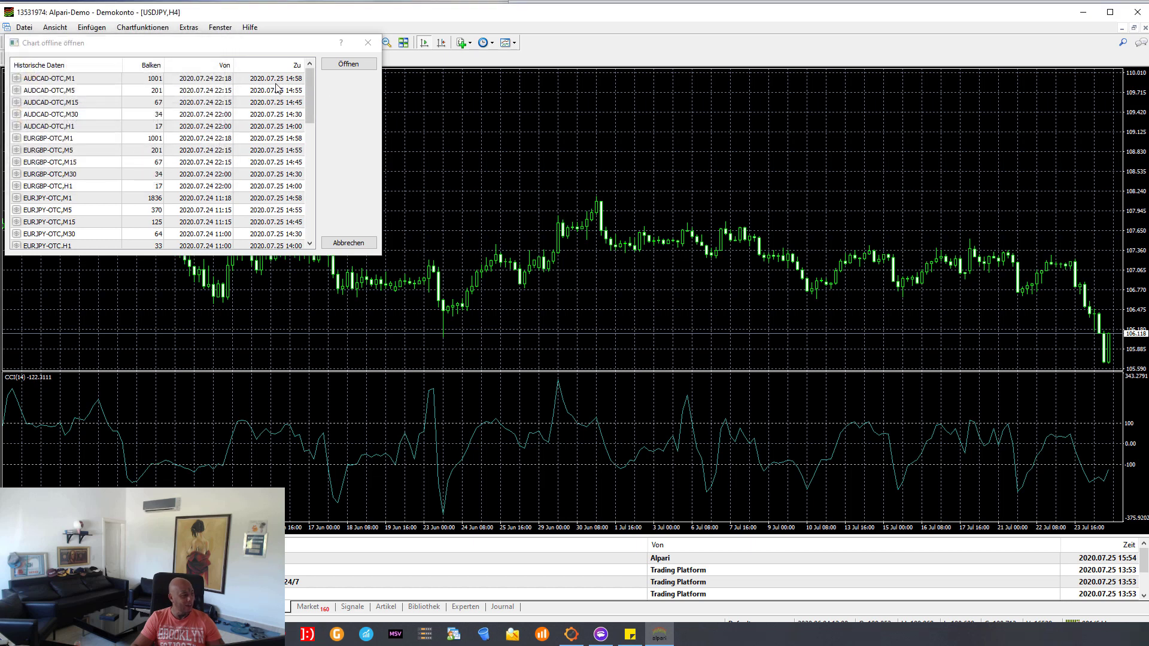
drag(309, 91, 330, 192)
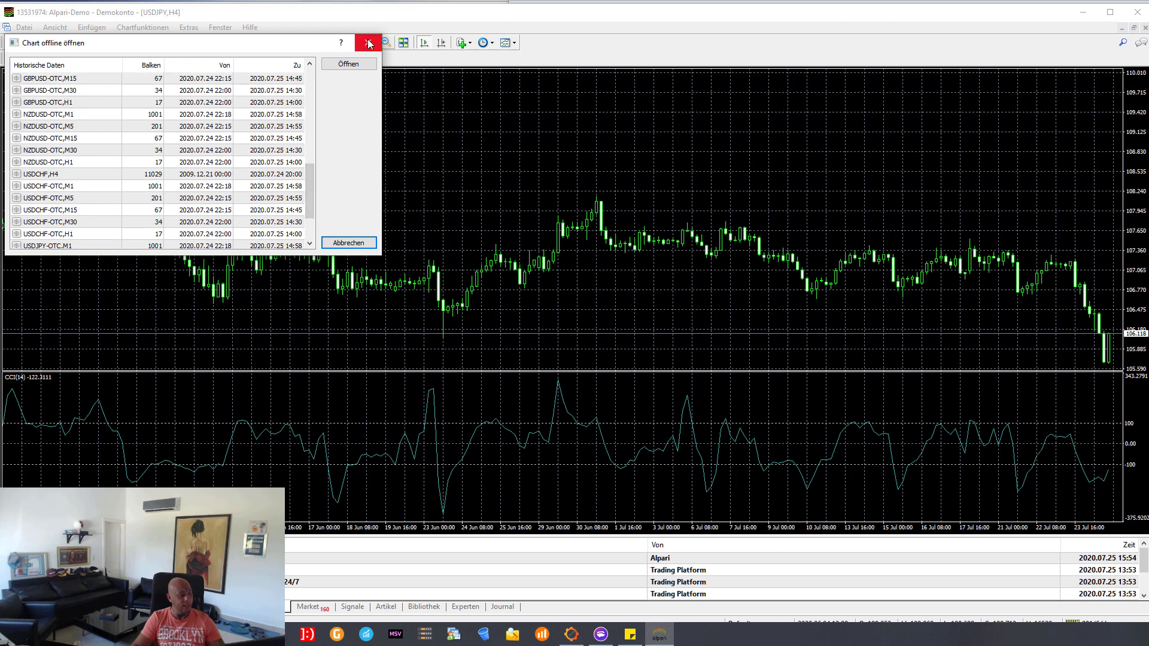
Step: Switch the MT2 panel to AUDCAD-OTC, dismiss the alarm, and open the EURUSD-OTC,M1 offline chart
click(369, 43)
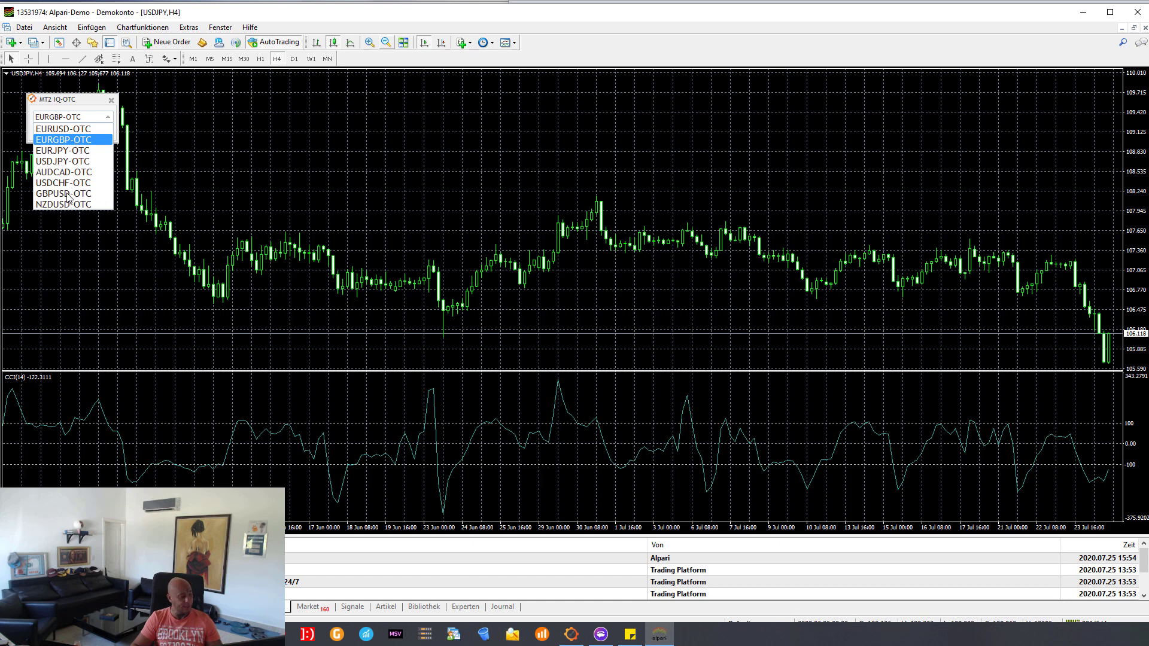
click(68, 172)
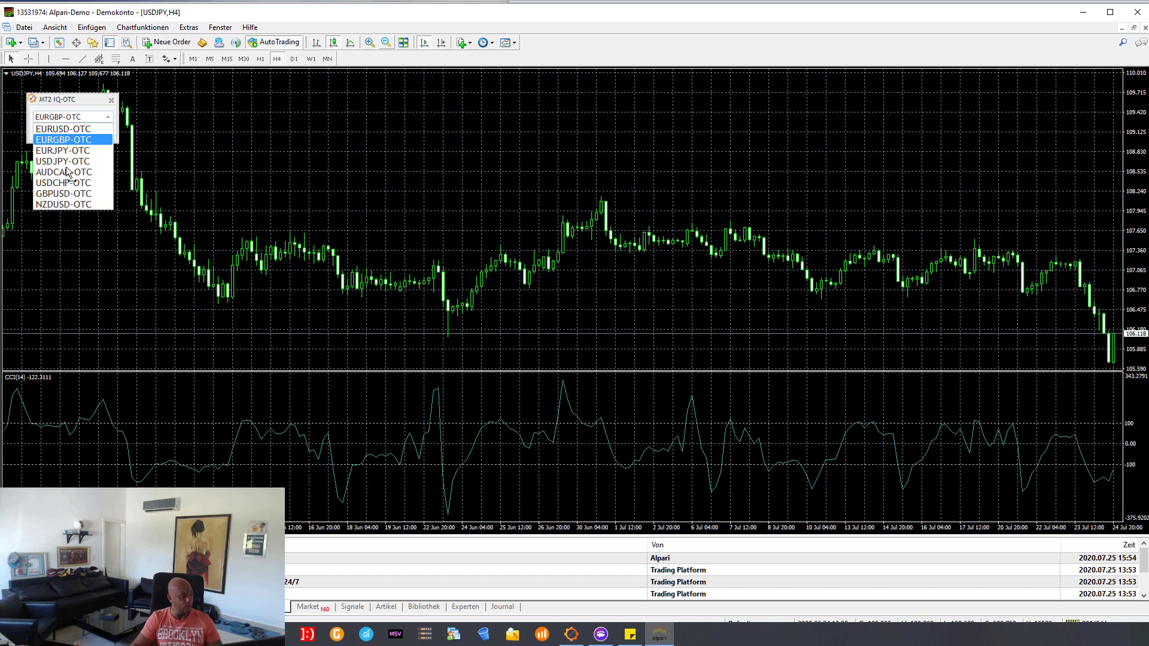
click(107, 117)
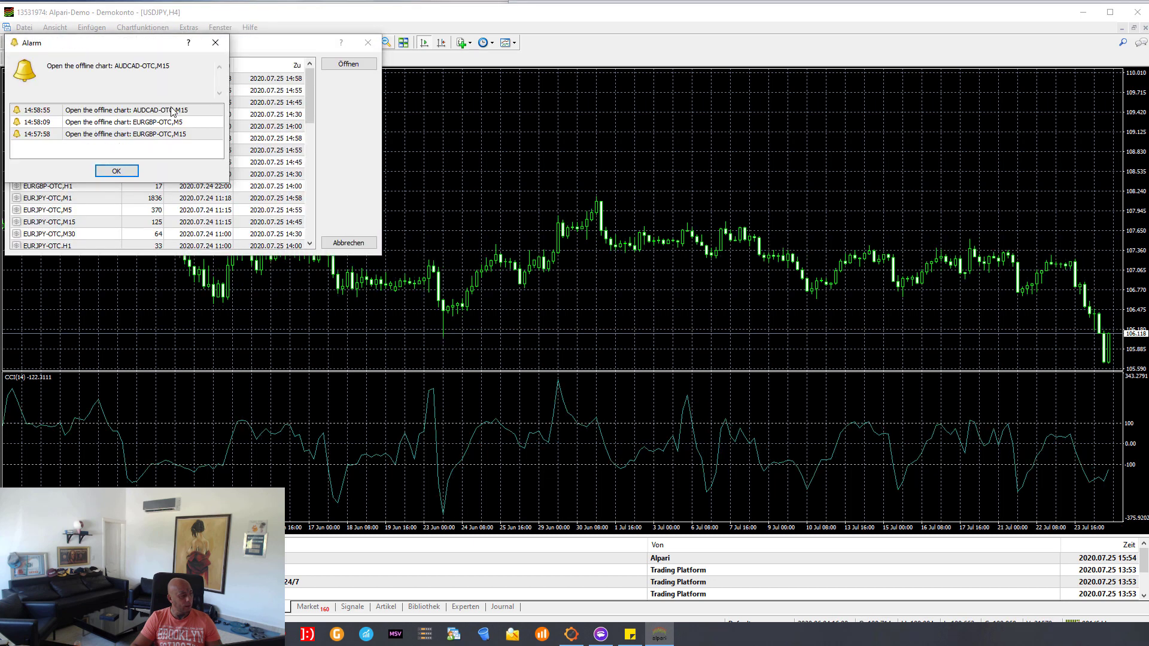
click(216, 42)
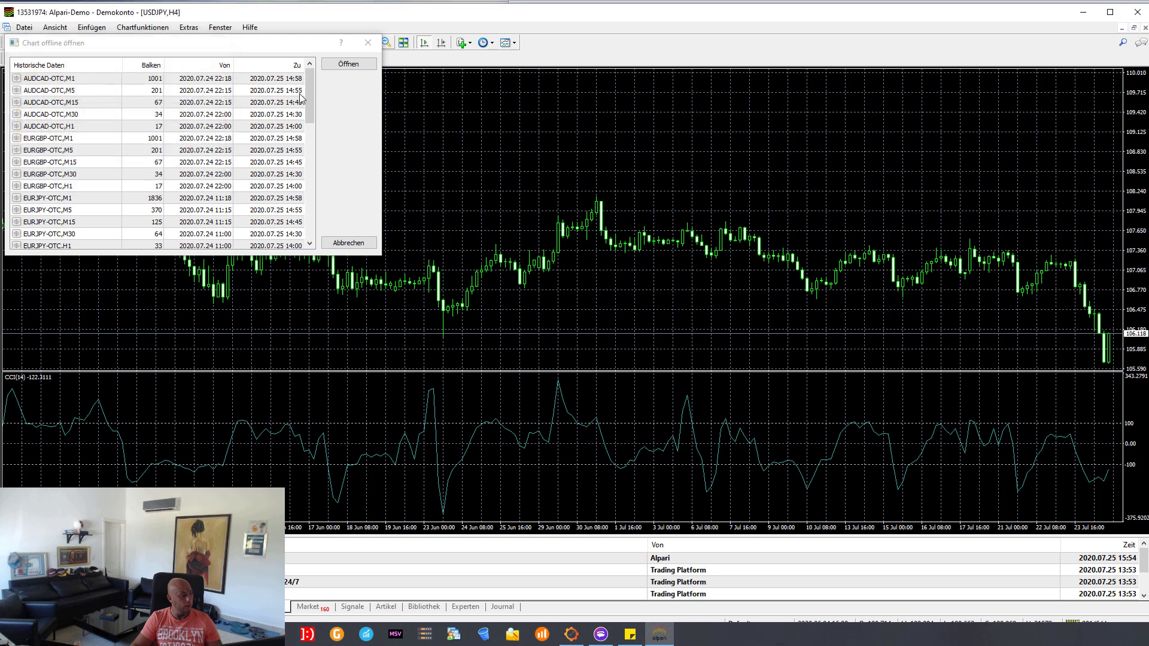
drag(313, 93, 312, 140)
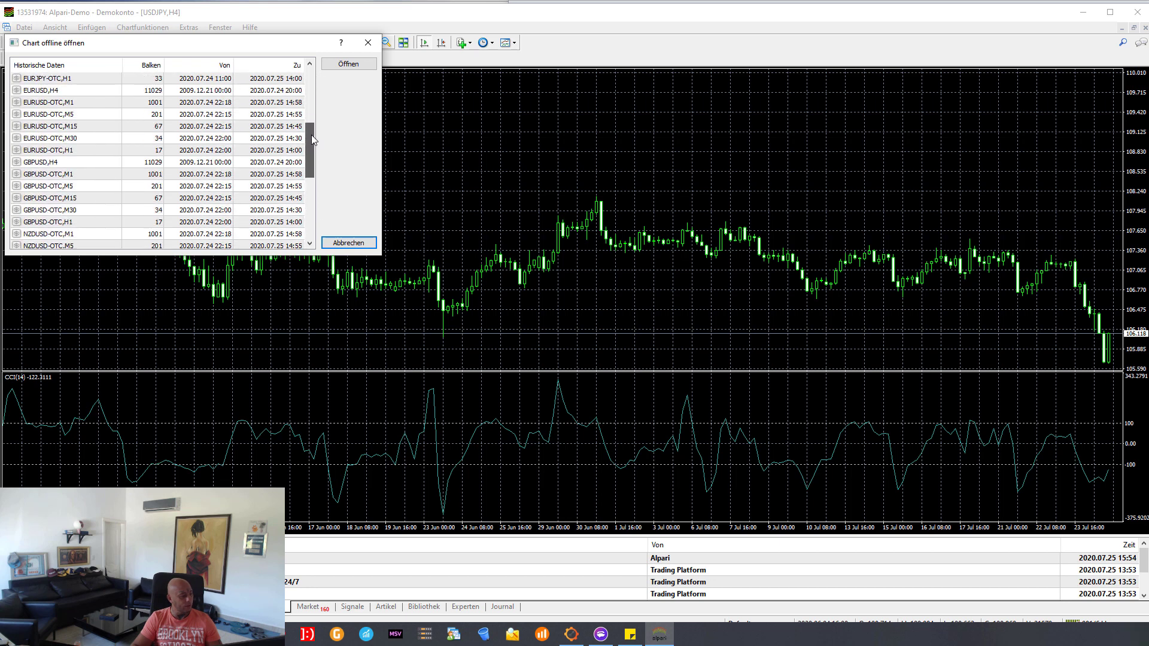
double_click(54, 103)
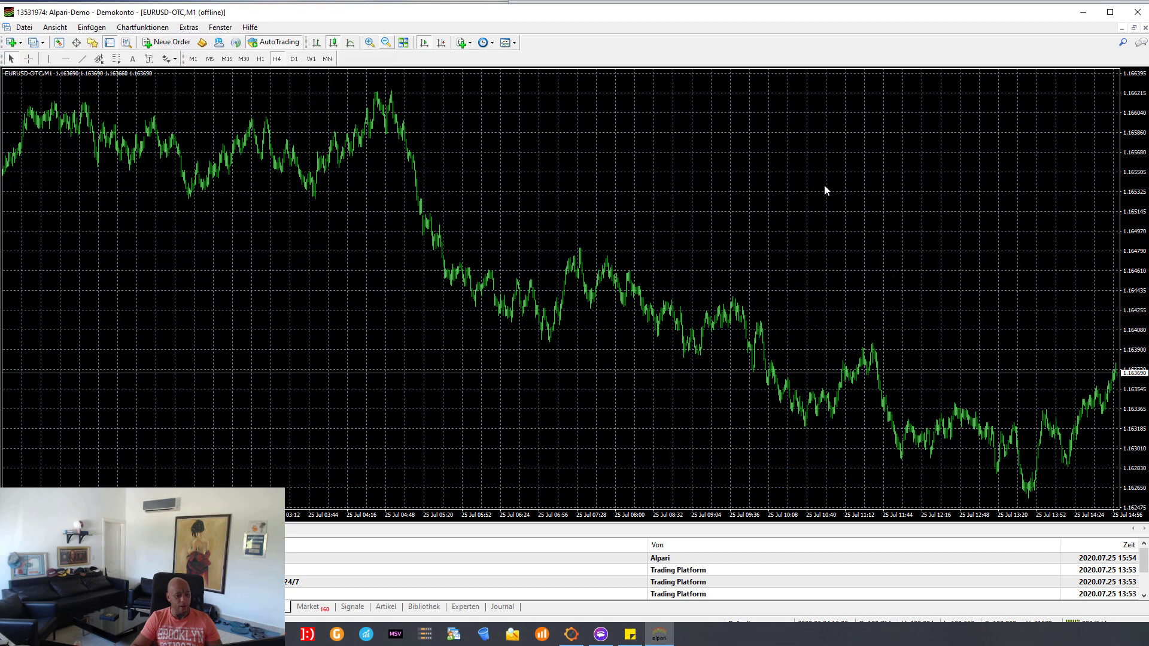
Step: Enable chart shift, then choose EURJPY-OTC M1 in the USDJPY panel and open its offline chart
click(441, 43)
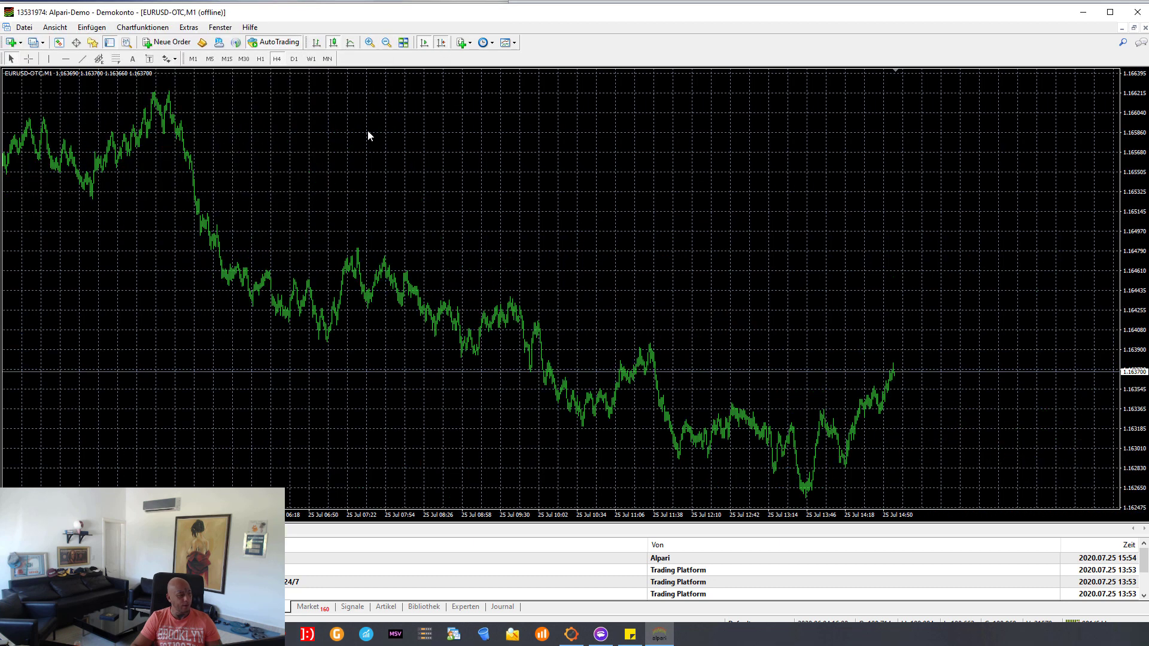
click(90, 528)
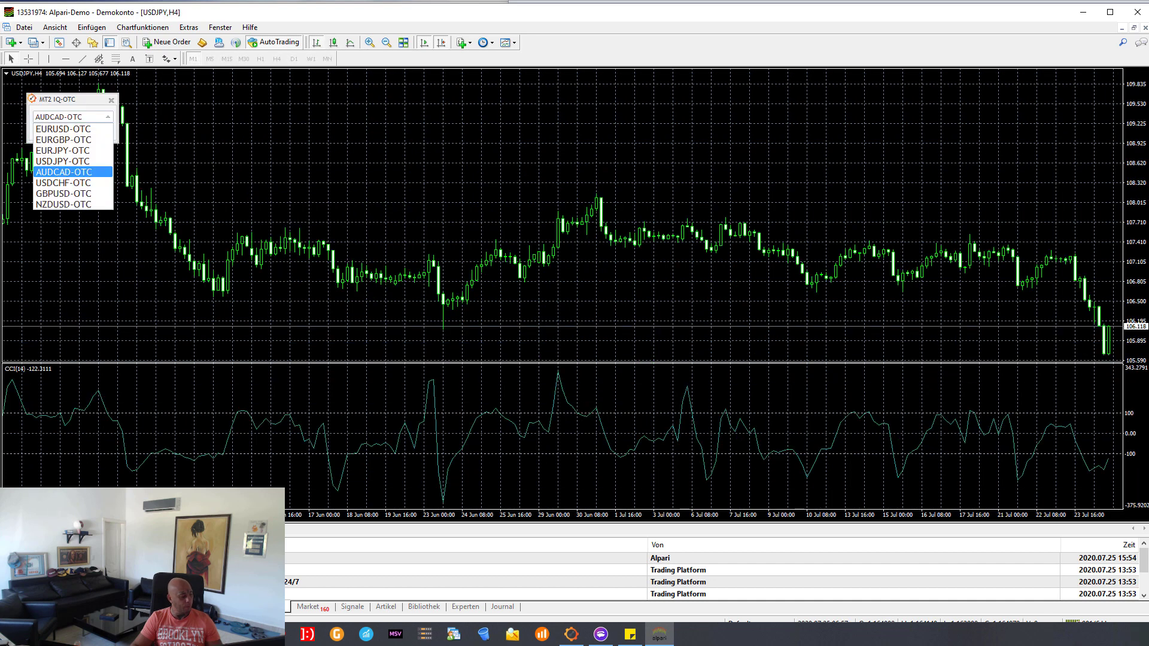
click(61, 151)
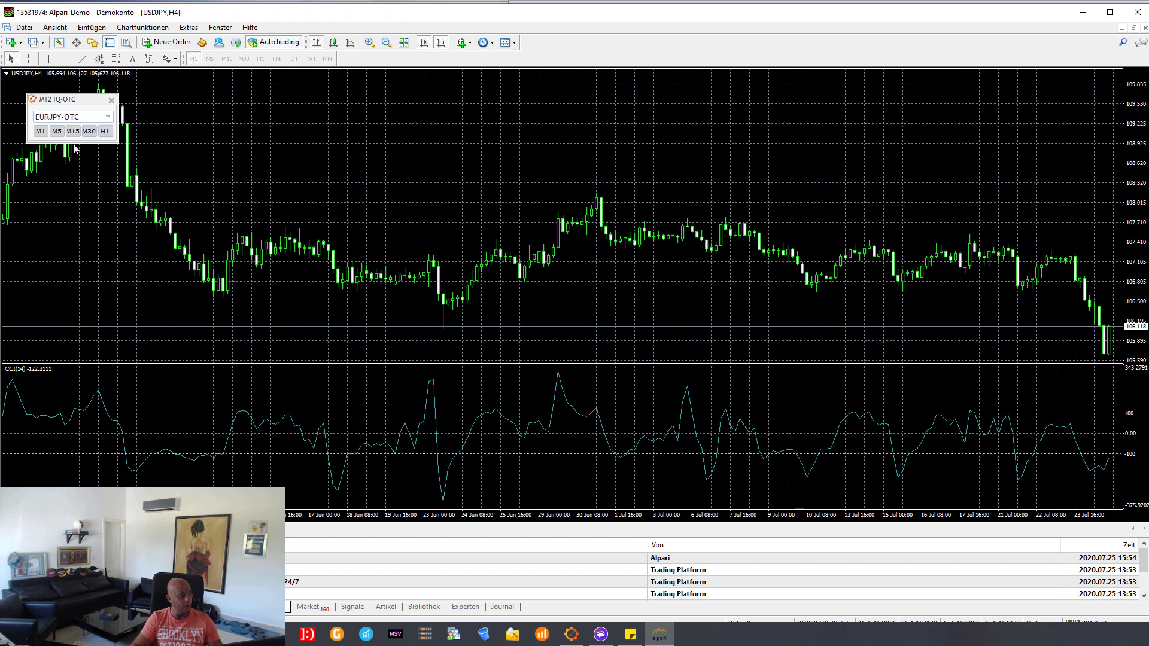
click(40, 131)
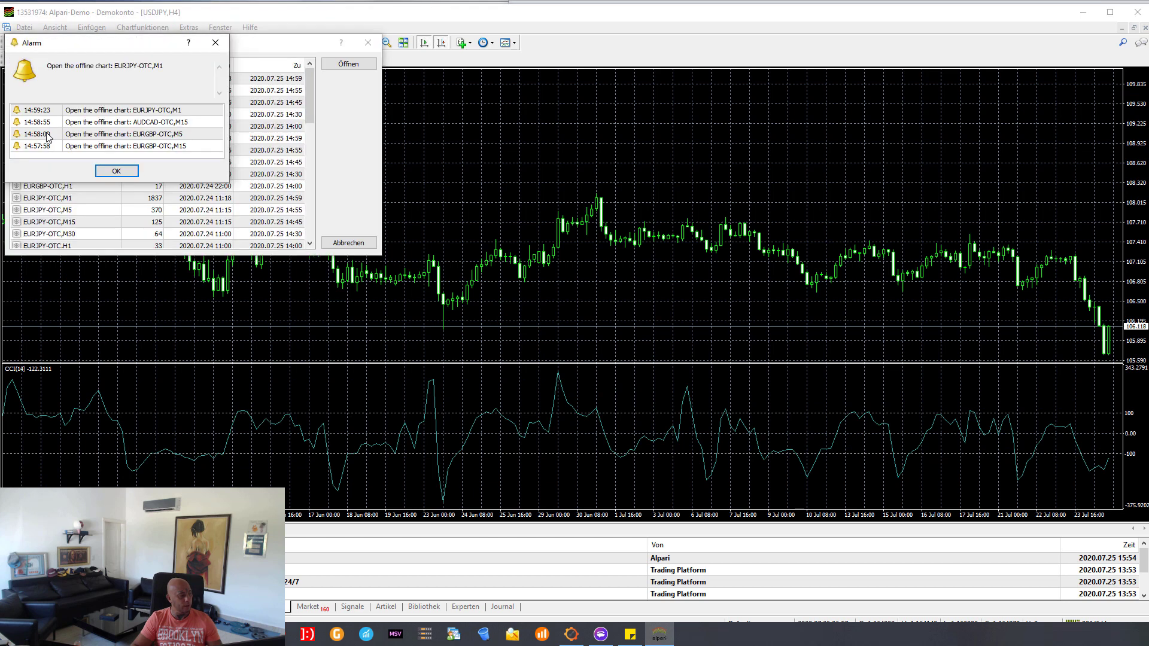
click(216, 42)
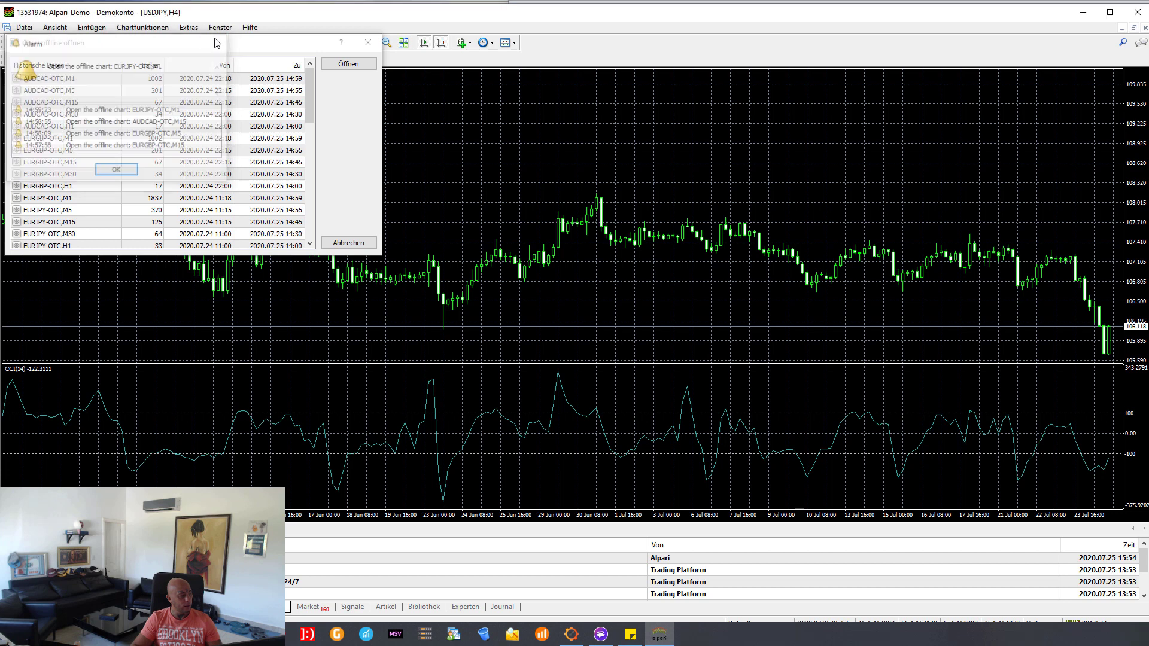
click(64, 200)
double_click(71, 198)
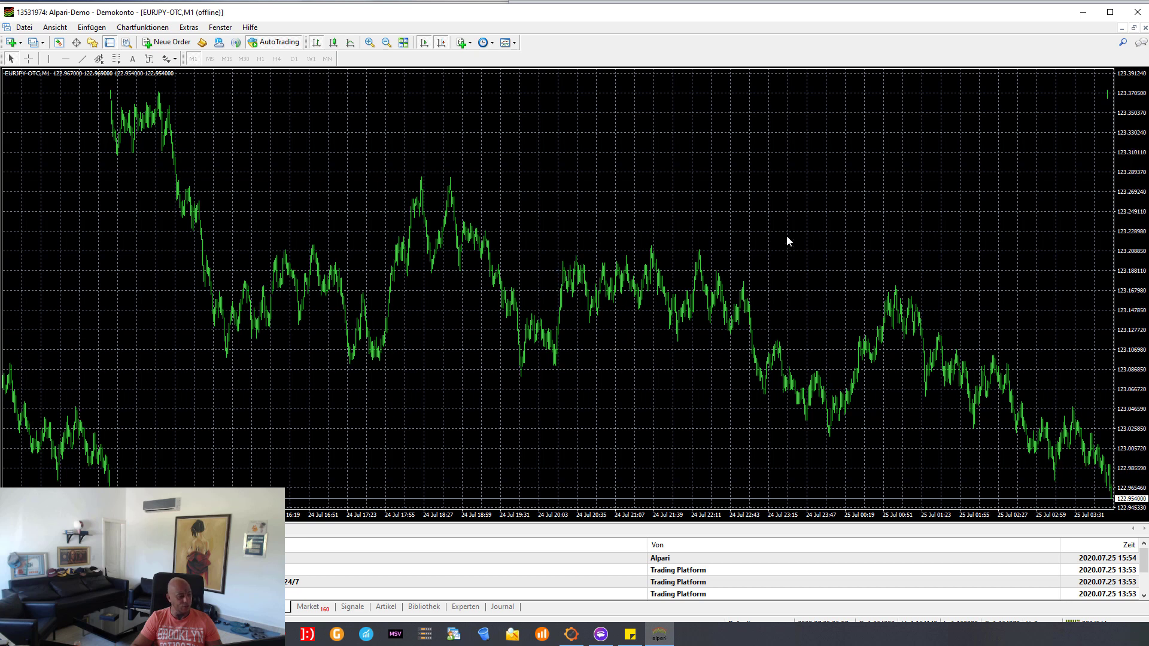
Step: Turn on chart shift for the EURJPY-OTC M1 chart and cycle back to USDJPY H4 with Ctrl+F6
click(443, 42)
click(443, 42)
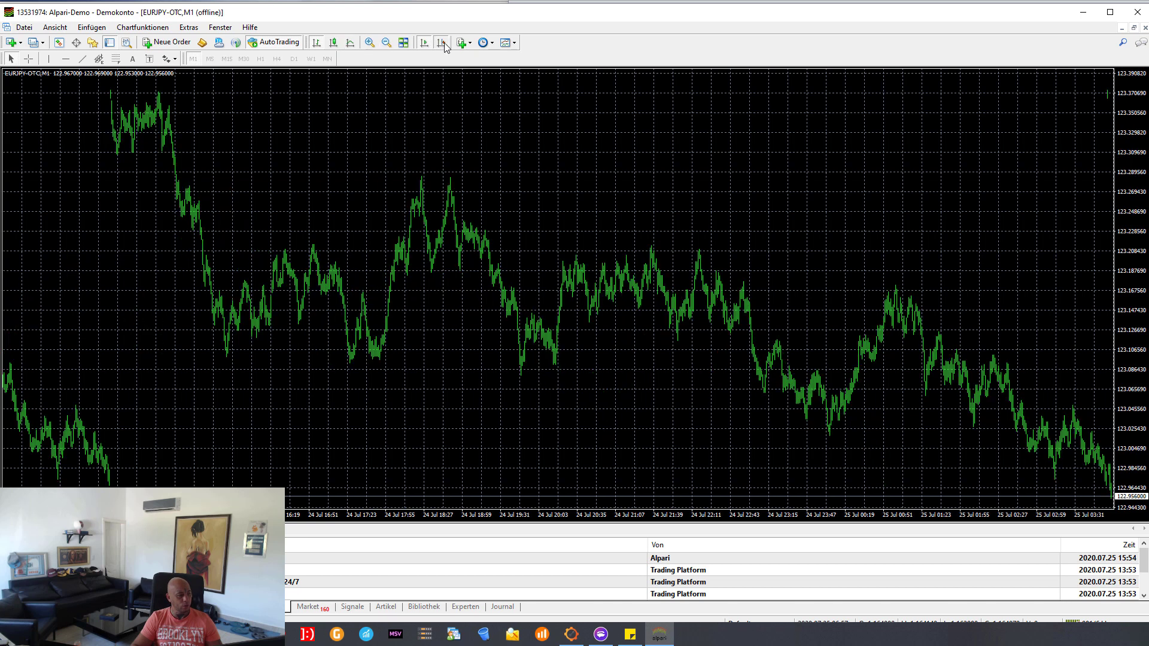
click(441, 42)
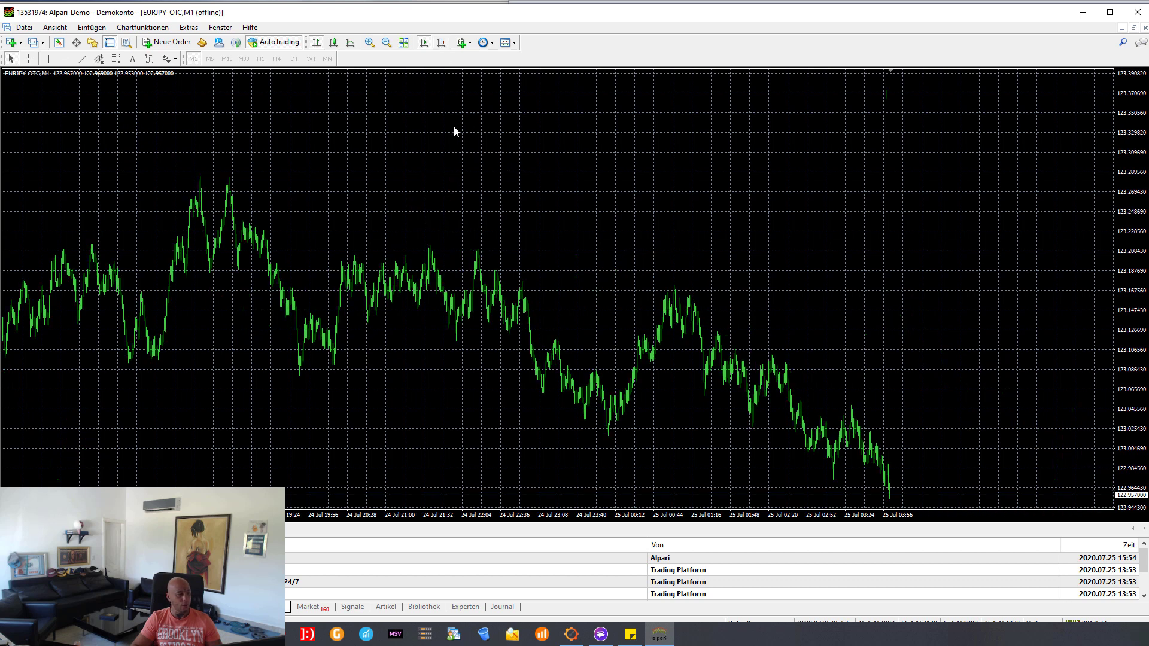
key(ctrl+F6)
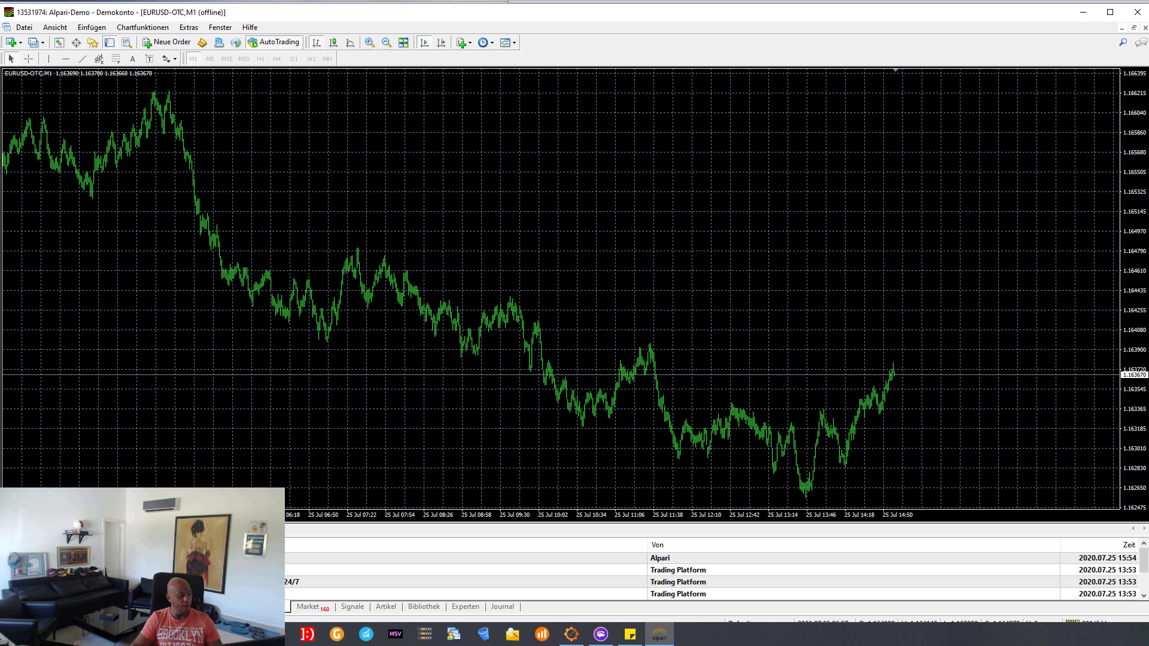
key(ctrl+F6)
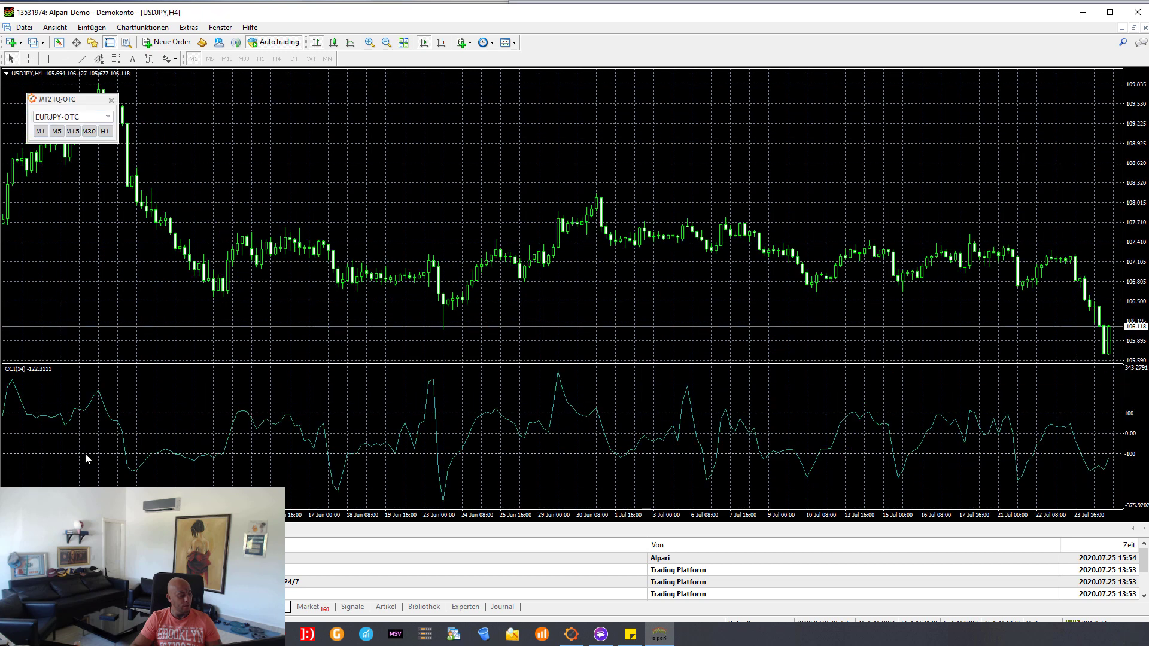
Step: Request M15 from the MT2 IQ-OTC panel, dismiss the alarm, and open the EURJPY-OTC,M15 offline chart
click(74, 131)
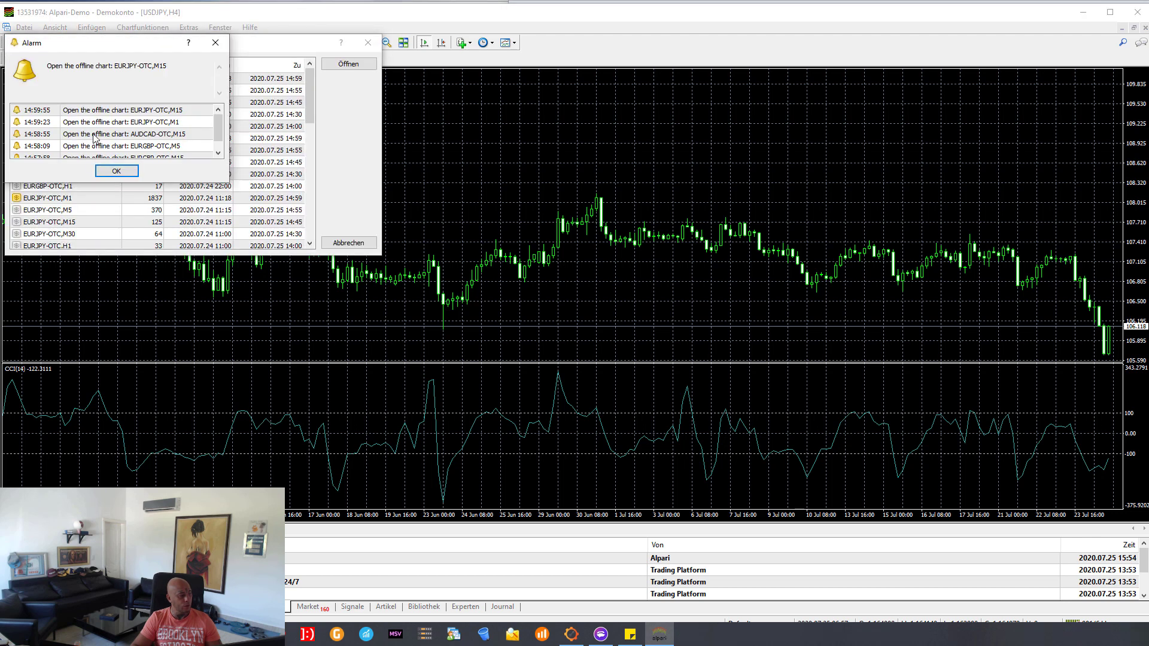
click(215, 43)
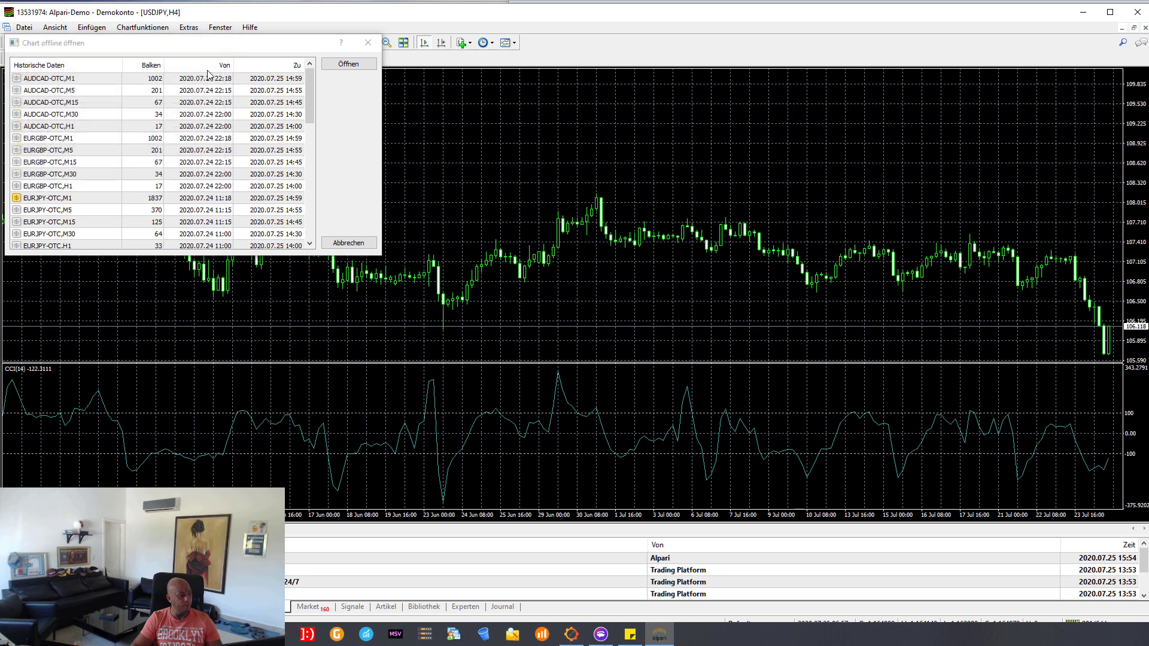
double_click(62, 224)
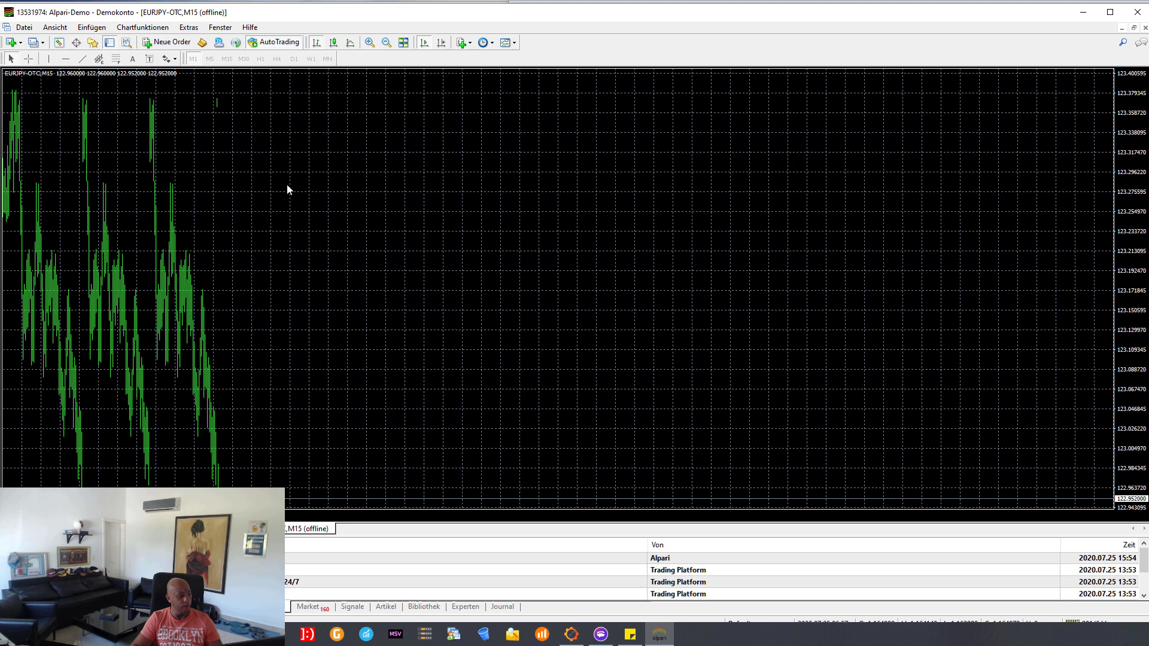
Step: Apply the Popular template (MACD 12,26,9, Stochastic 8,3,3, RSI 10) and rescale the price axis
right_click(367, 164)
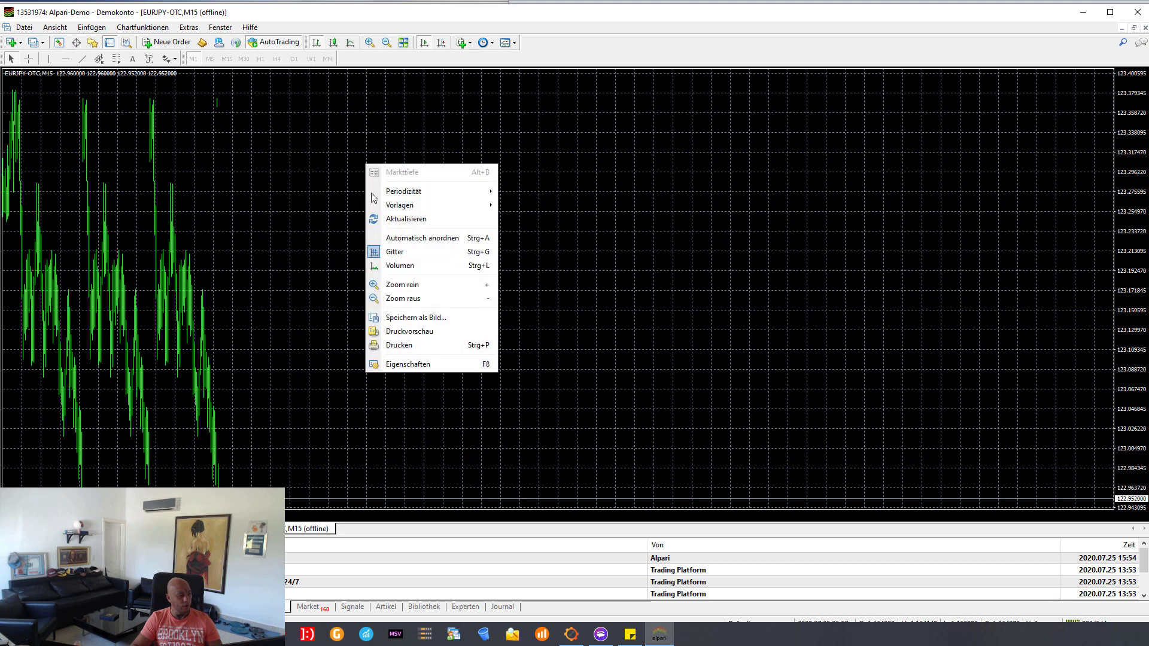
mouse_move(428, 207)
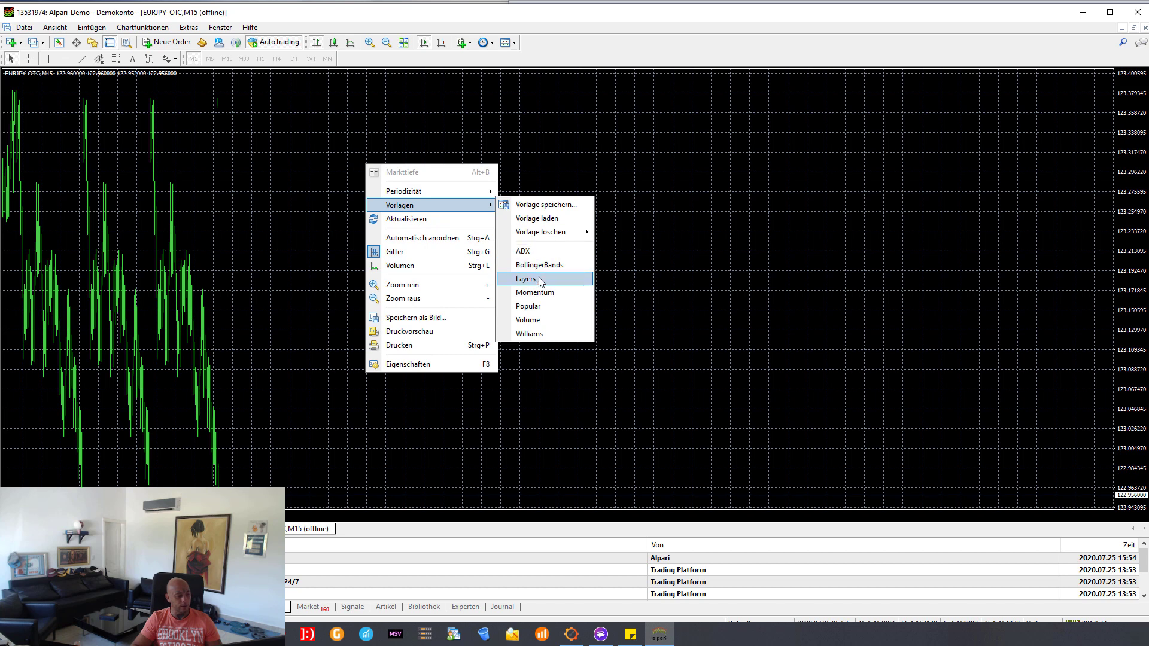
click(529, 307)
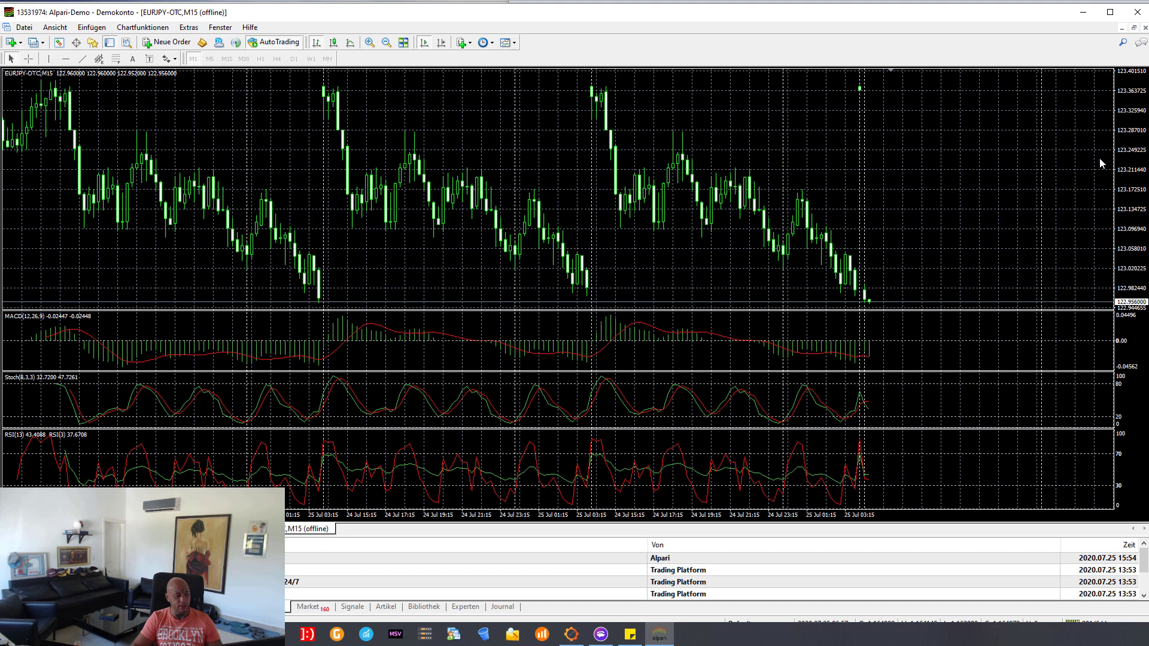
drag(1134, 142, 1146, 210)
drag(1146, 237, 1144, 179)
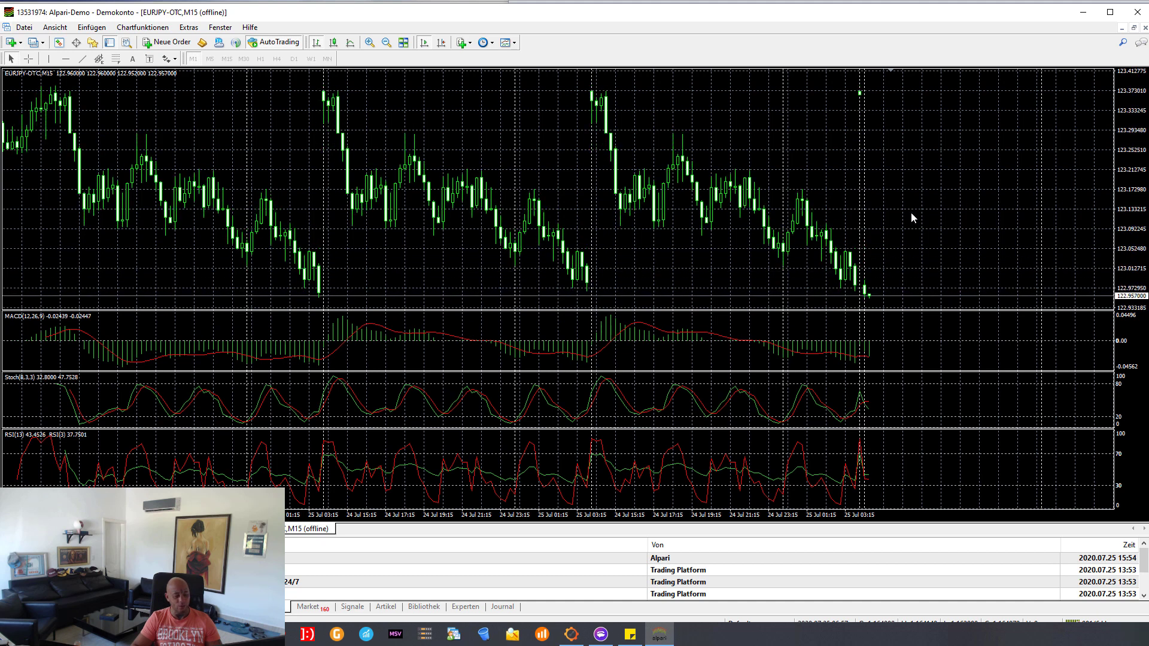